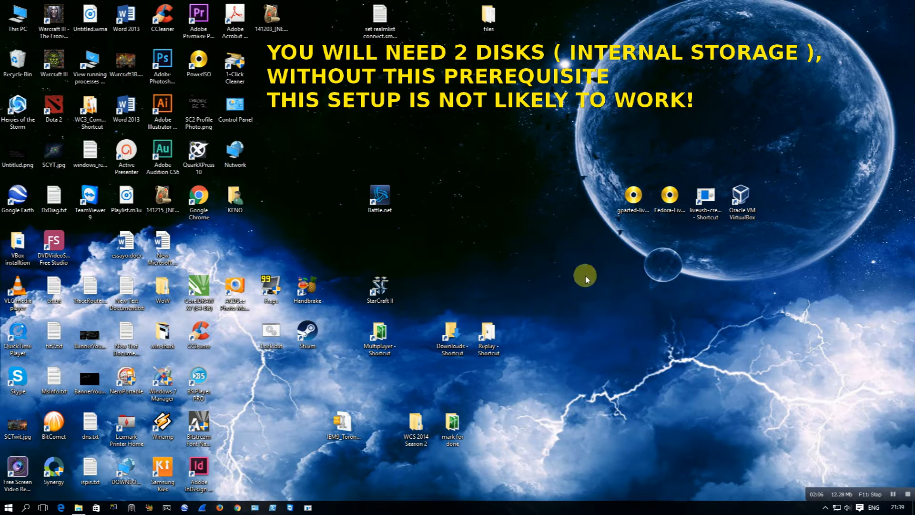
- Move the GParted ISO, Fedora ISO, LiveUSB Creator and VirtualBox desktop icons one grid cell up and left, then select the GParted ISO
left_click_drag(602, 168, 786, 235)
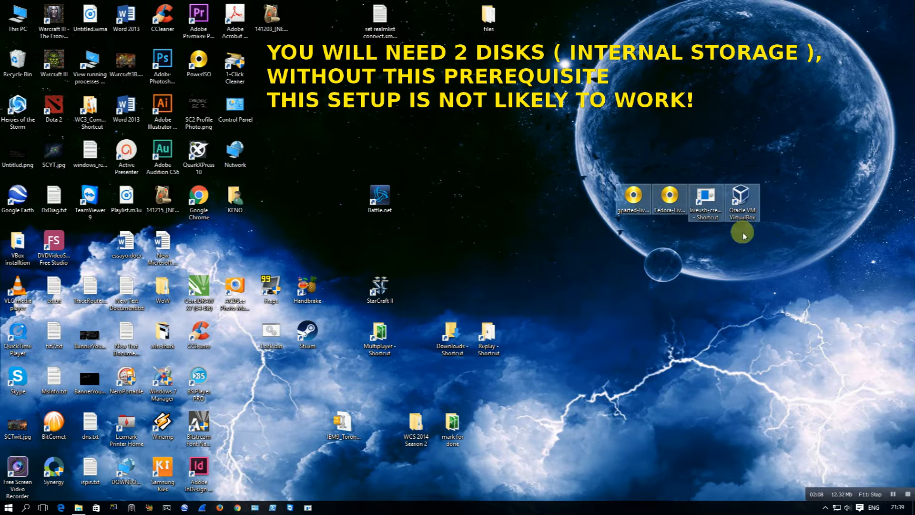
left_click(628, 215)
left_click_drag(628, 215, 592, 167)
left_click_drag(664, 206, 635, 163)
left_click_drag(704, 198, 682, 171)
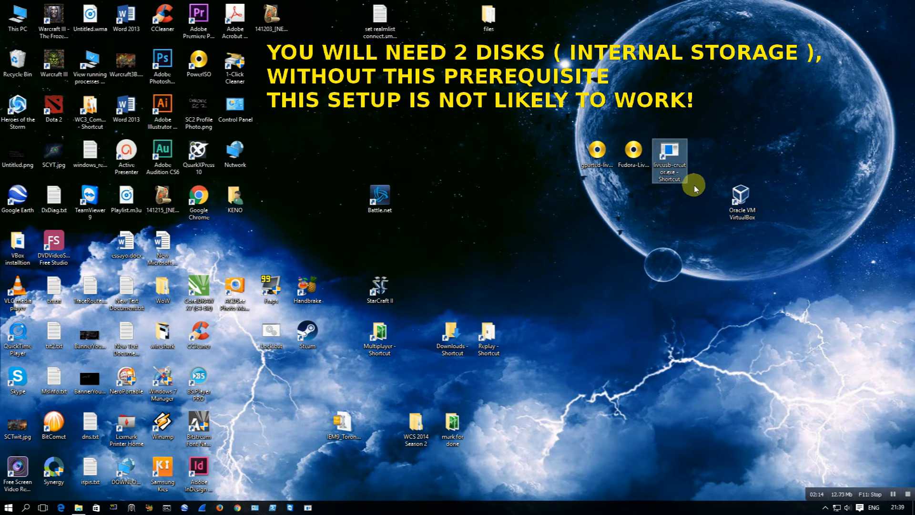
left_click_drag(745, 217, 714, 172)
left_click(669, 153)
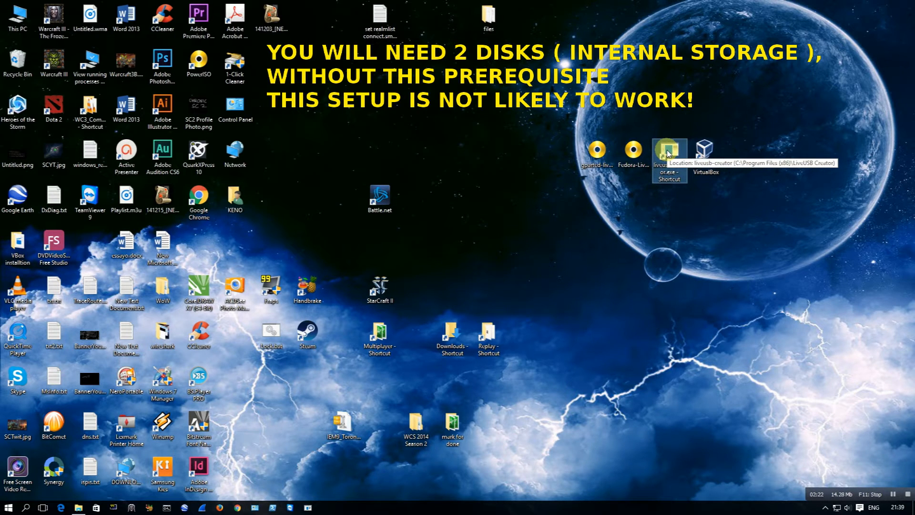
left_click_drag(748, 143, 697, 165)
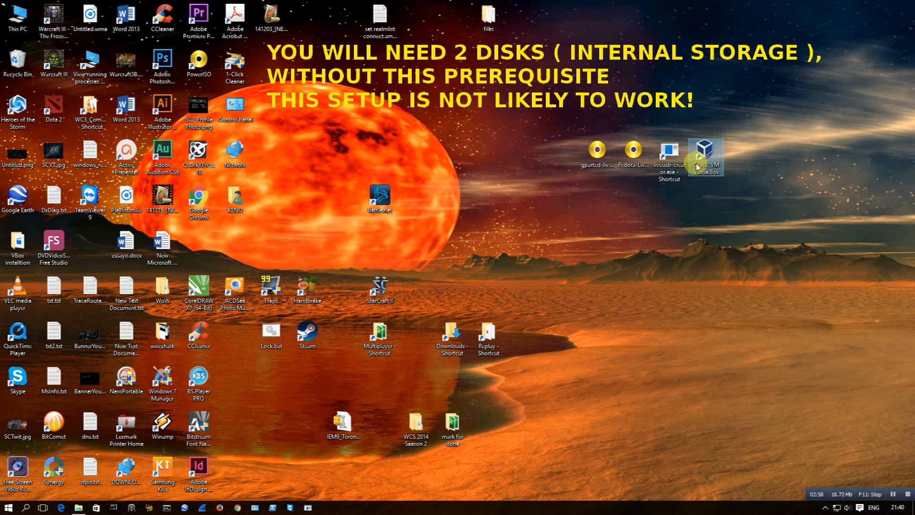
key("F5")
left_click(596, 152)
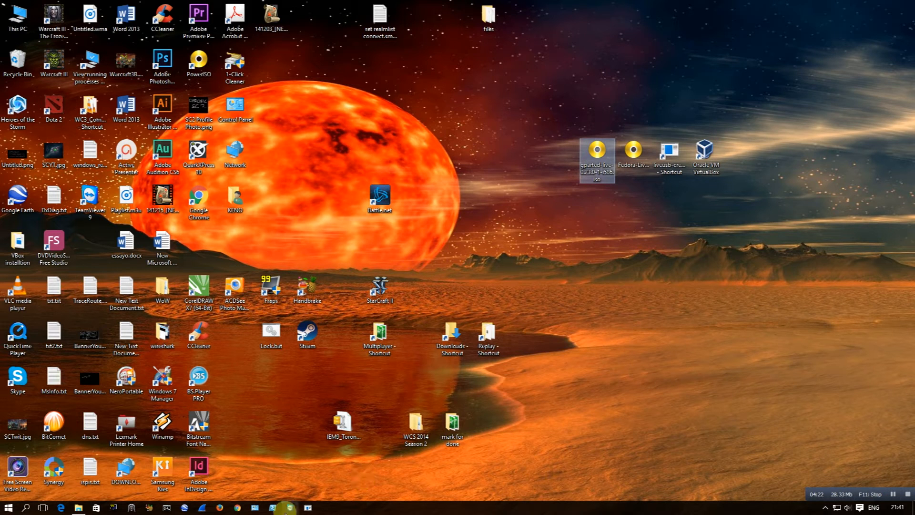
- Switch to Firefox in a maximized window and search Google for "live usb creator fedora"
left_click(222, 507)
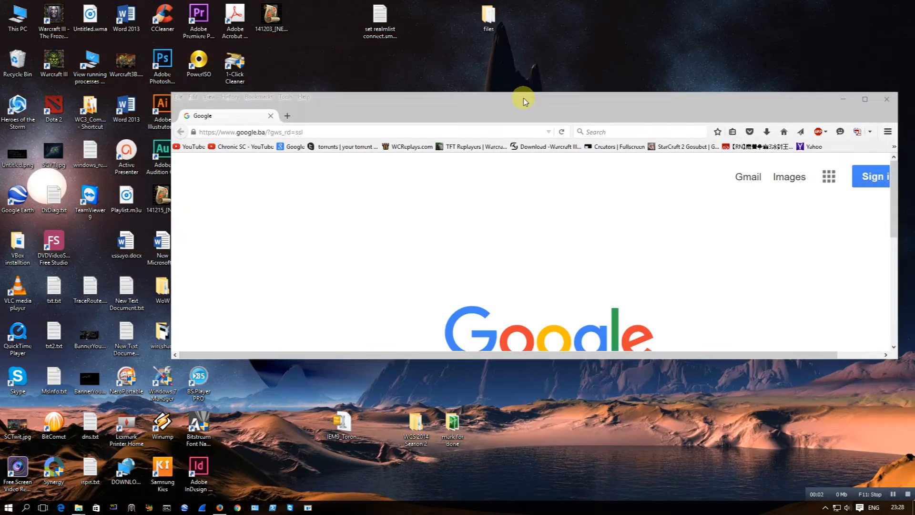
double_click(523, 96)
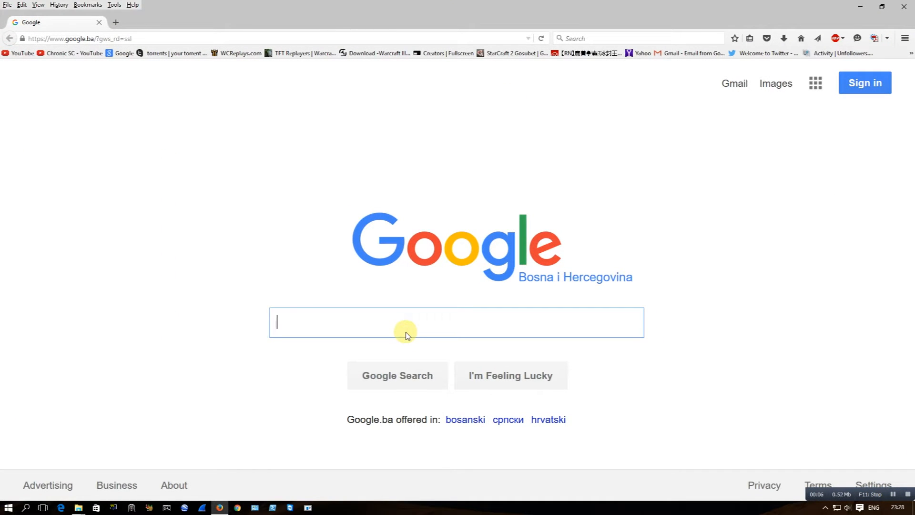
type("live")
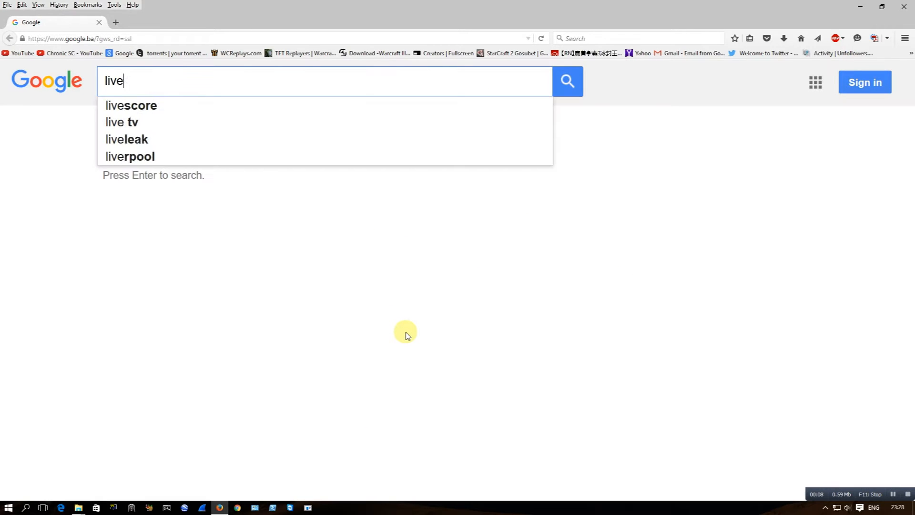
type(" usb cr")
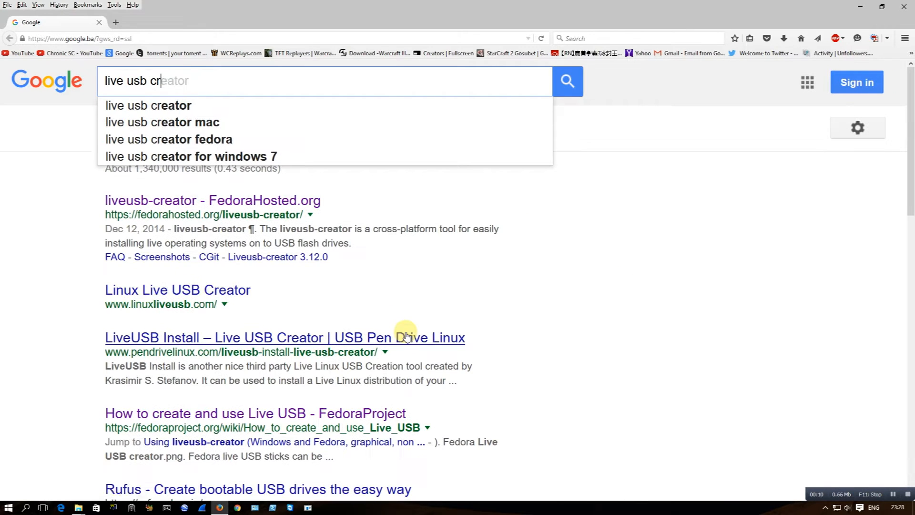
type("eator fedora")
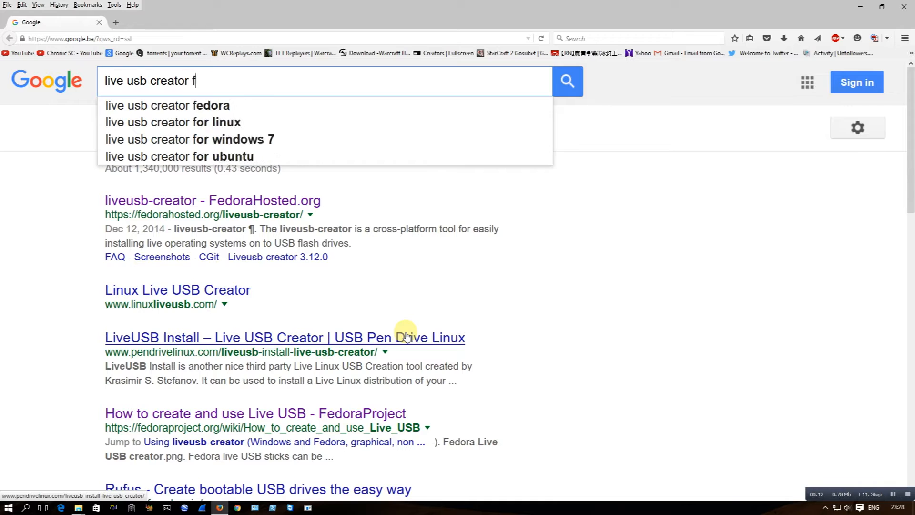
key("Return")
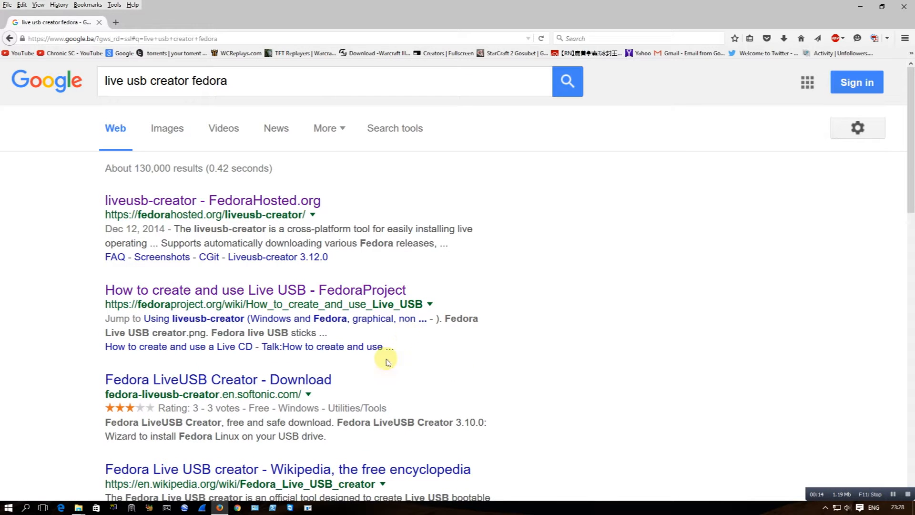
- Open the FedoraHosted liveusb-creator page and locate the Windows installer download, liveusb-creator-3.12.0-setup.exe
left_click(157, 203)
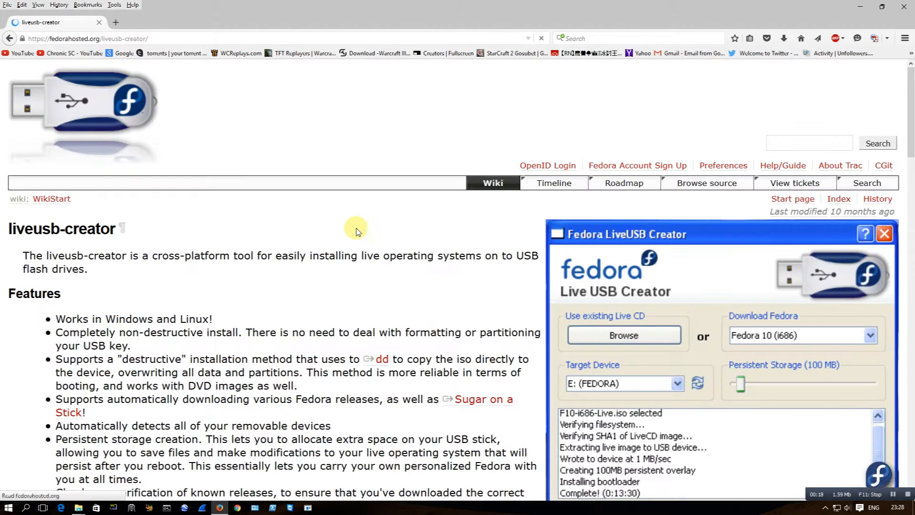
scroll(452, 355, "down", 6)
scroll(453, 355, "down", 1)
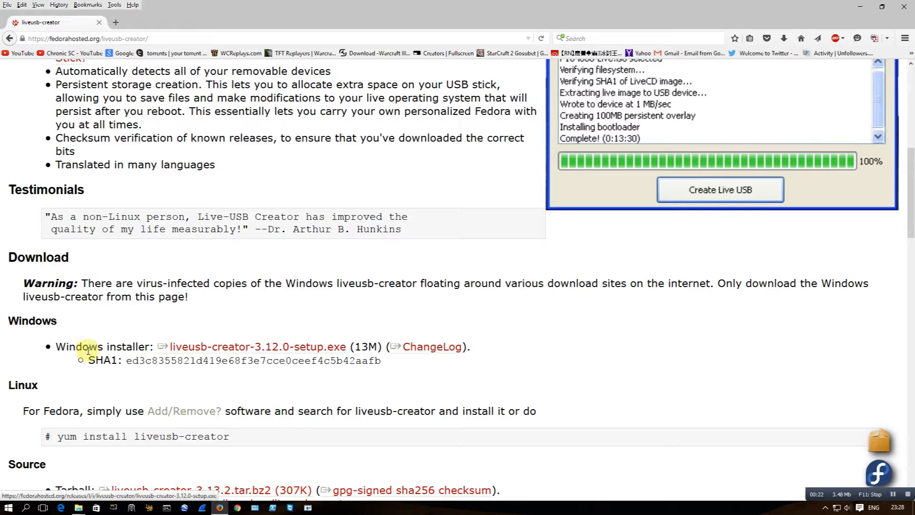
left_click_drag(56, 348, 472, 352)
left_click(494, 336)
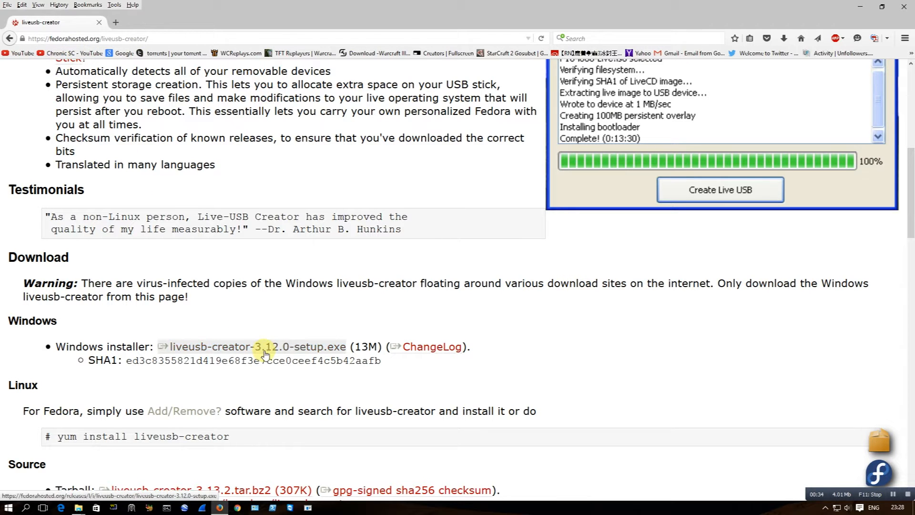
- Search the web for "fedora" in a new browser tab and open the Workstation page on getfedora.org
left_click(115, 22)
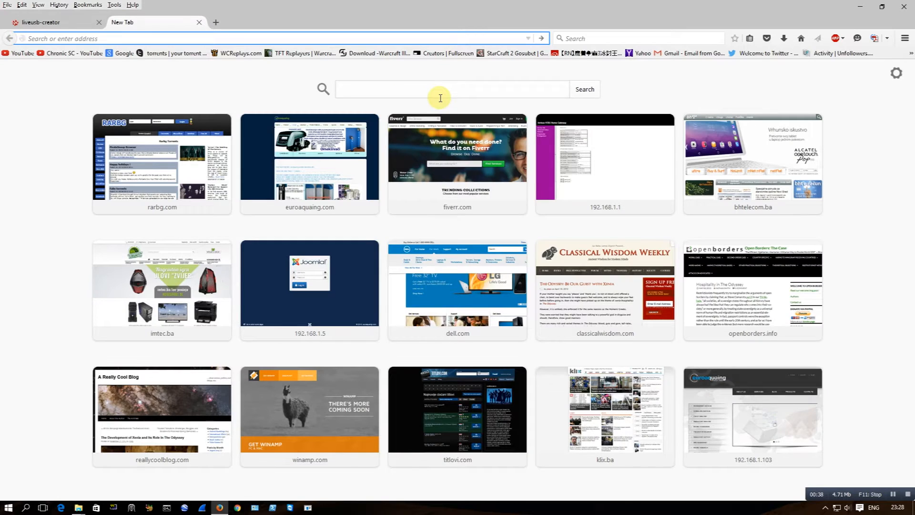
left_click(441, 98)
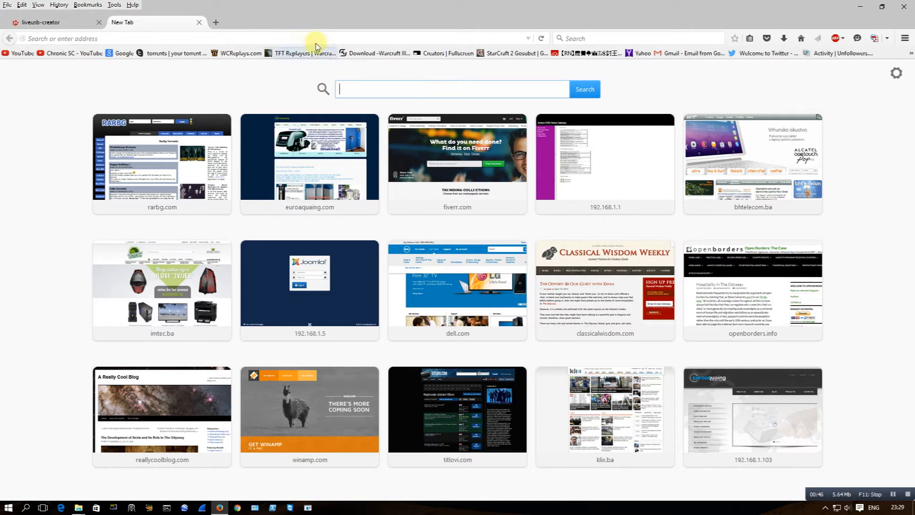
type("f")
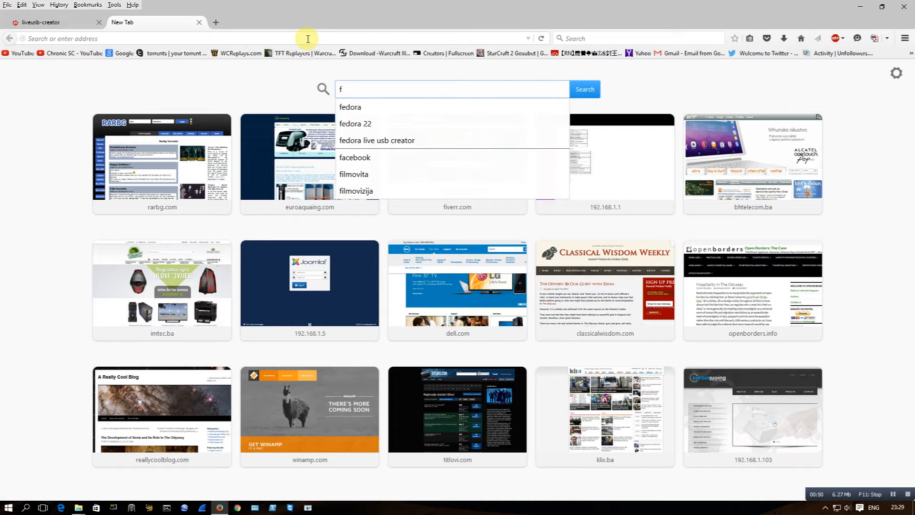
type("edora")
key("Return")
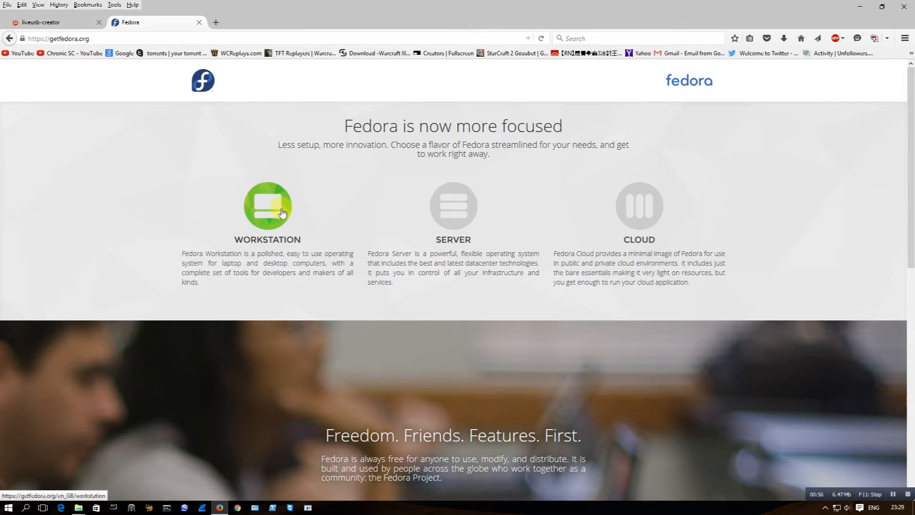
left_click(282, 213)
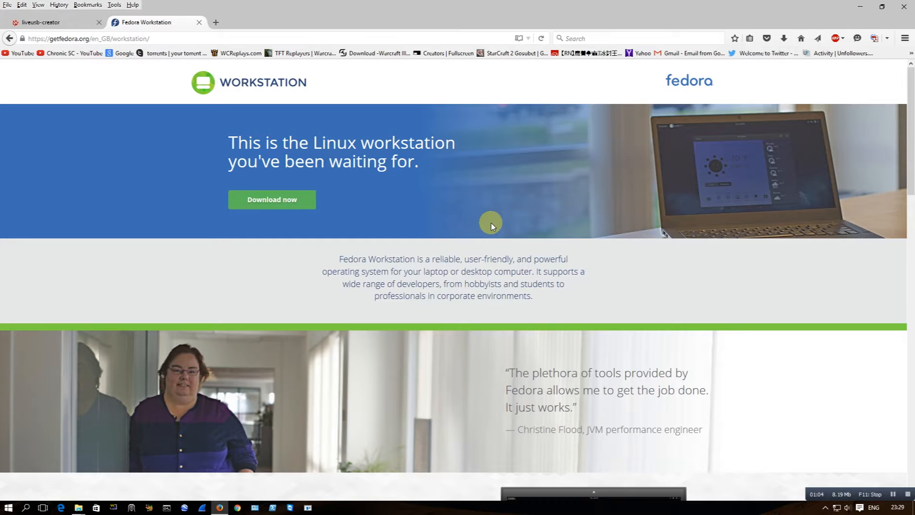
- Open the Fedora Spins page from the site footer and examine the KDE Plasma and Xfce desktop editions
scroll(362, 282, "down", 20)
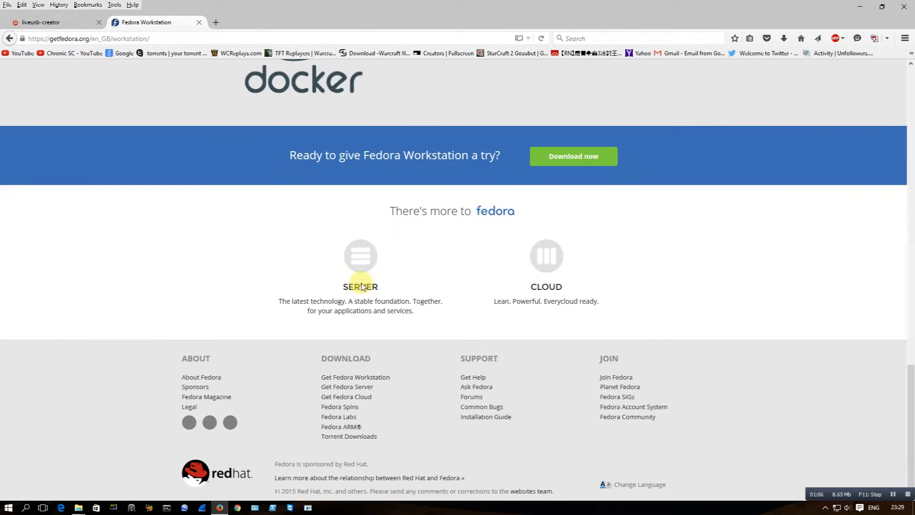
left_click(355, 407)
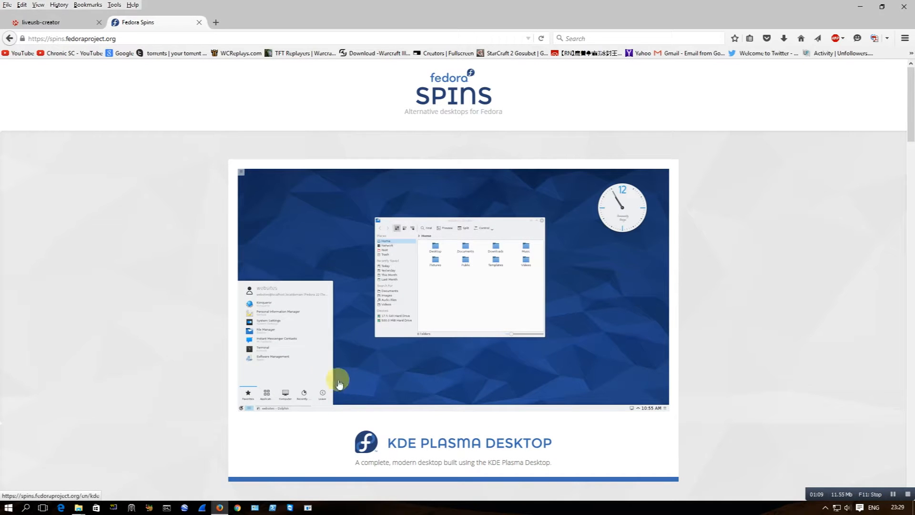
scroll(339, 385, "down", 6)
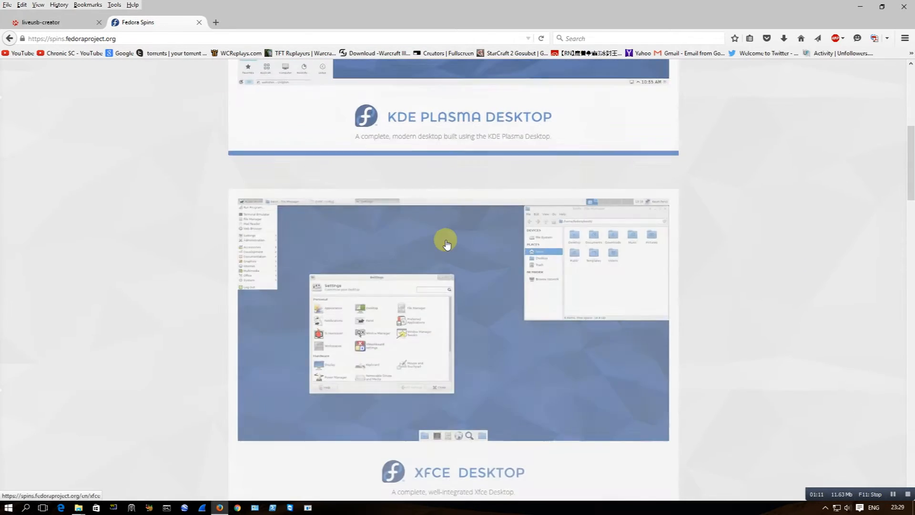
scroll(447, 244, "down", 2)
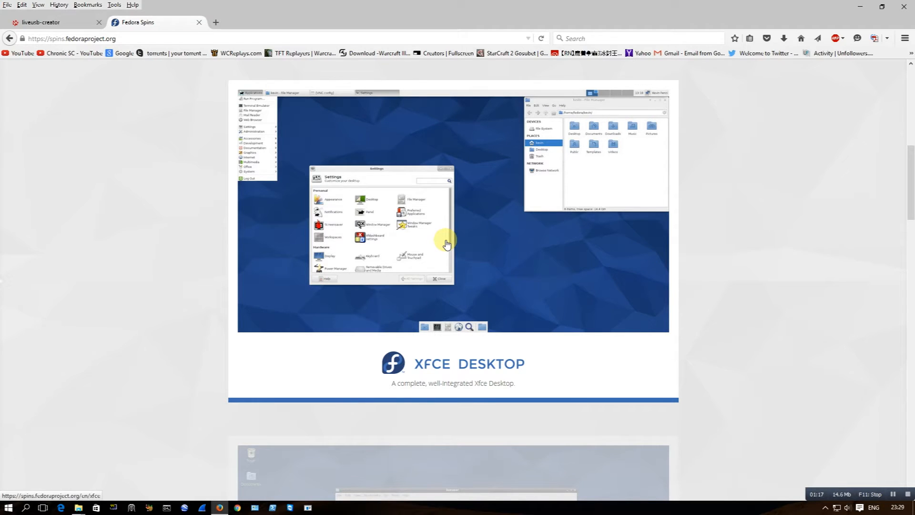
scroll(447, 244, "up", 8)
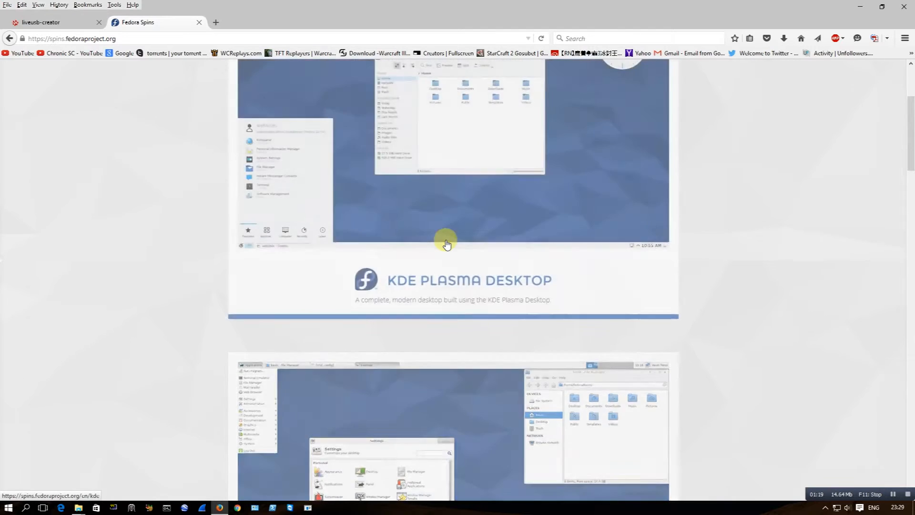
scroll(472, 328, "down", 7)
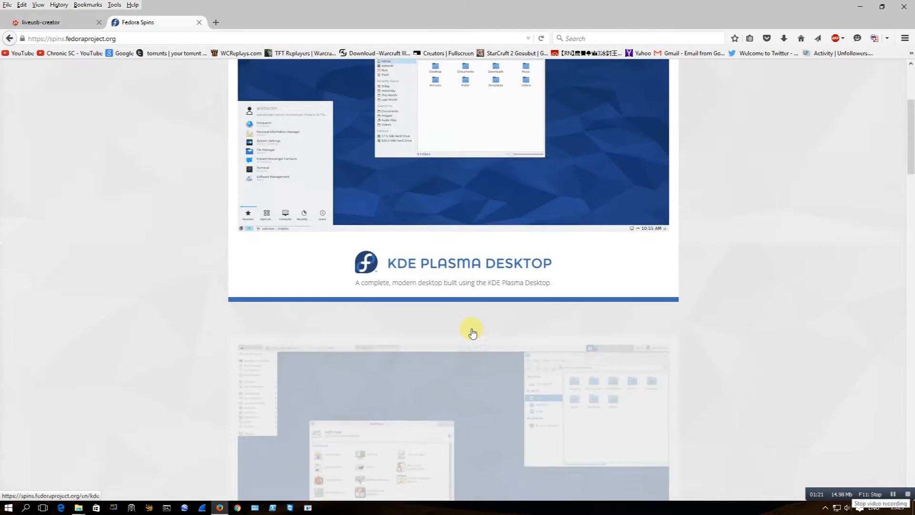
scroll(496, 190, "up", 4)
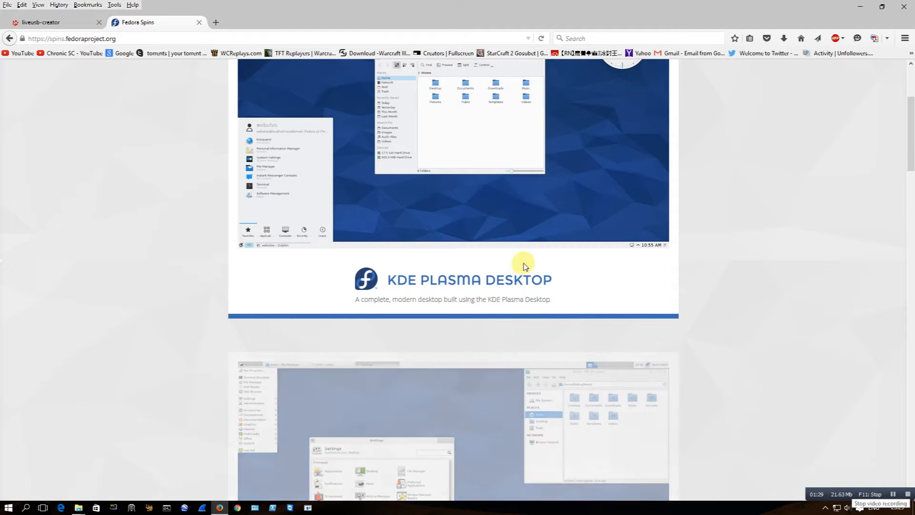
scroll(529, 262, "down", 4)
scroll(515, 243, "up", 4)
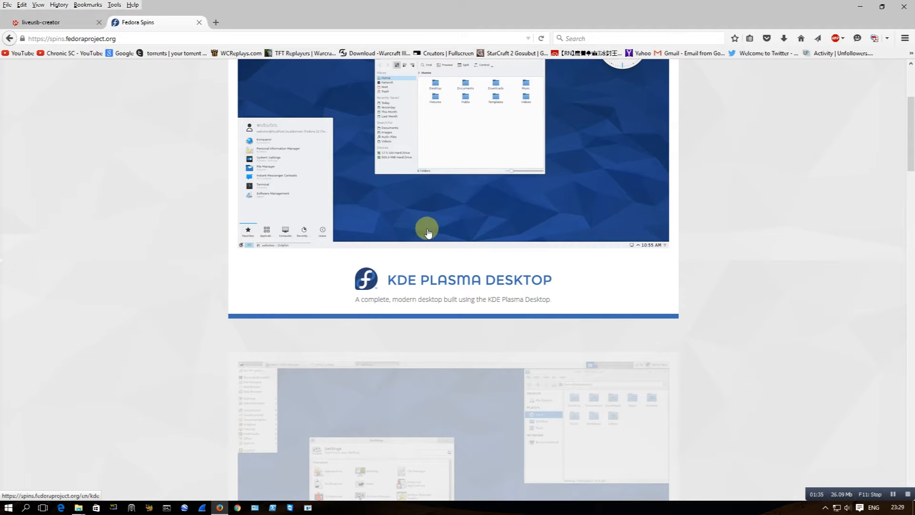
scroll(191, 198, "up", 4)
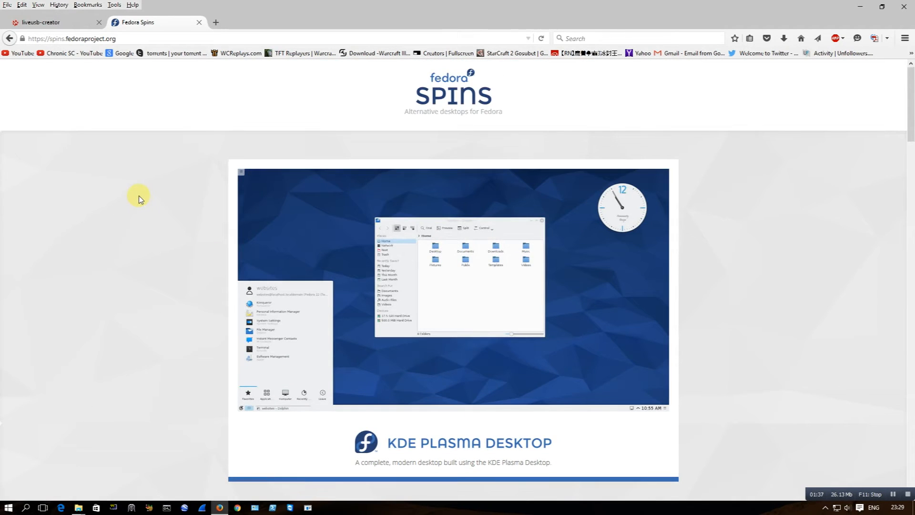
- Return to the Fedora Workstation page and open its download page
left_click(10, 39)
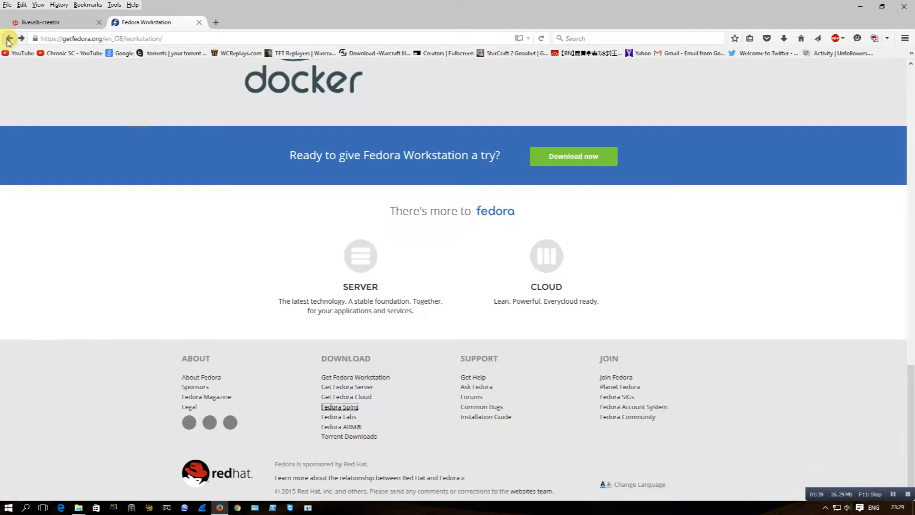
left_click(604, 157)
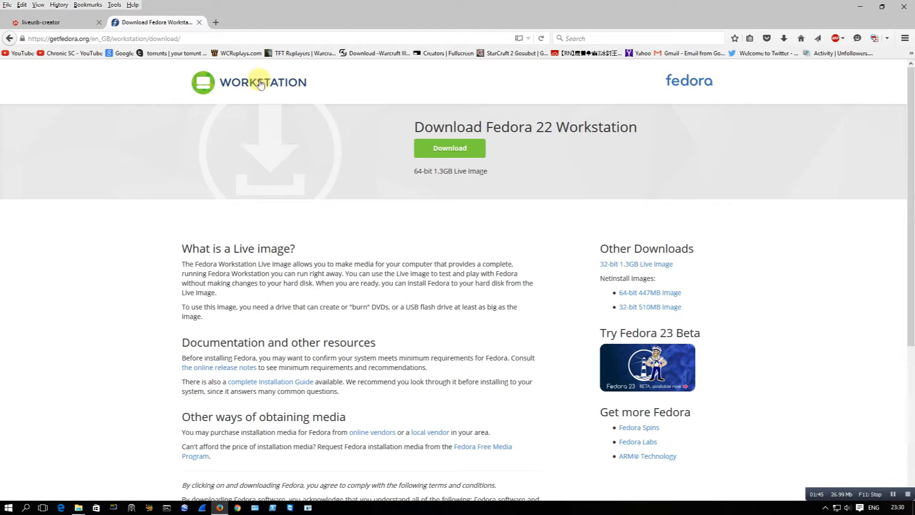
- Search the web for "gparted" in a new browser tab and open the gparted.org home page to look through it
left_click(216, 22)
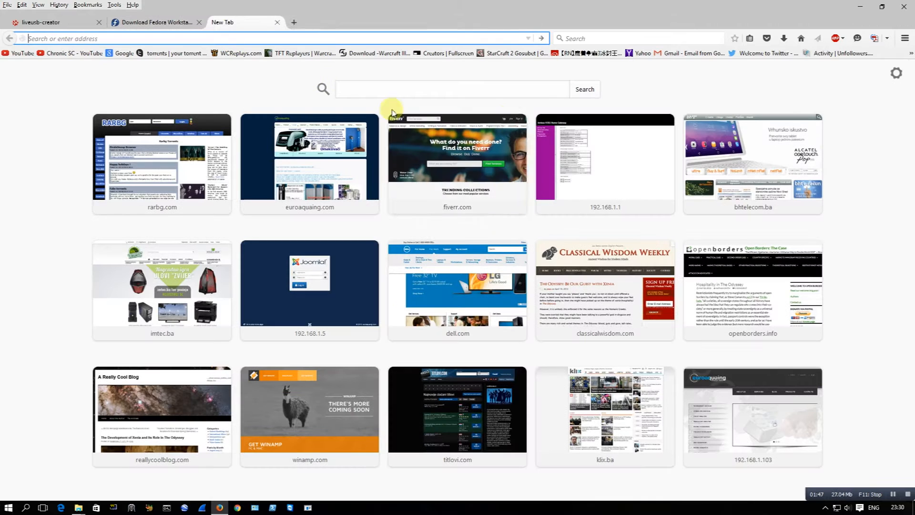
left_click(491, 91)
type("gparted")
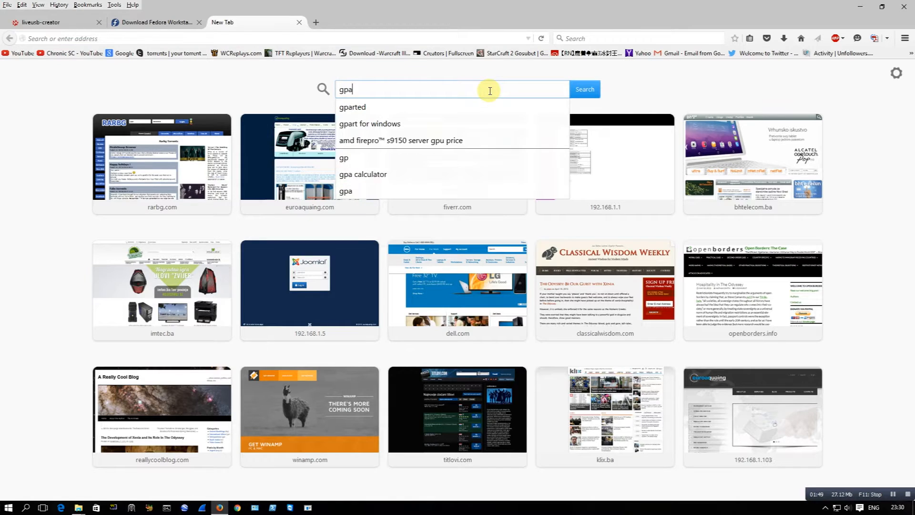
key("Return")
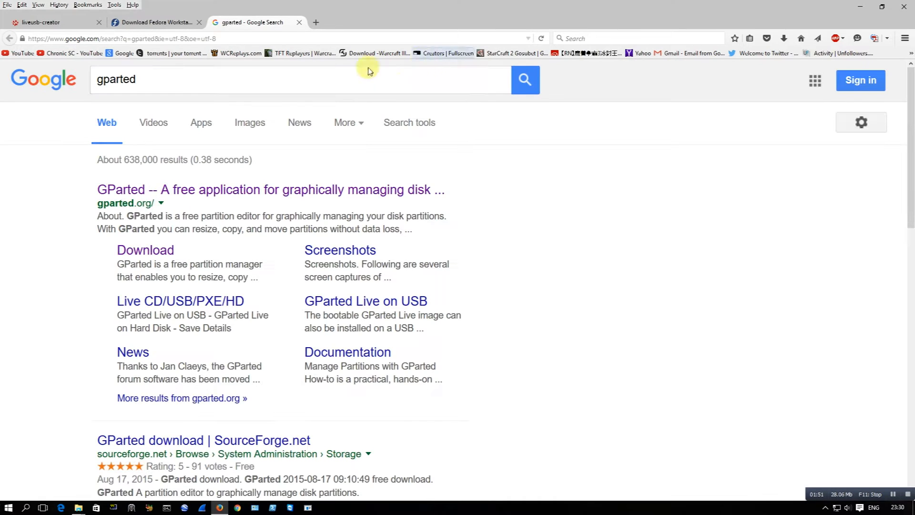
left_click(241, 189)
scroll(139, 364, "down", 10)
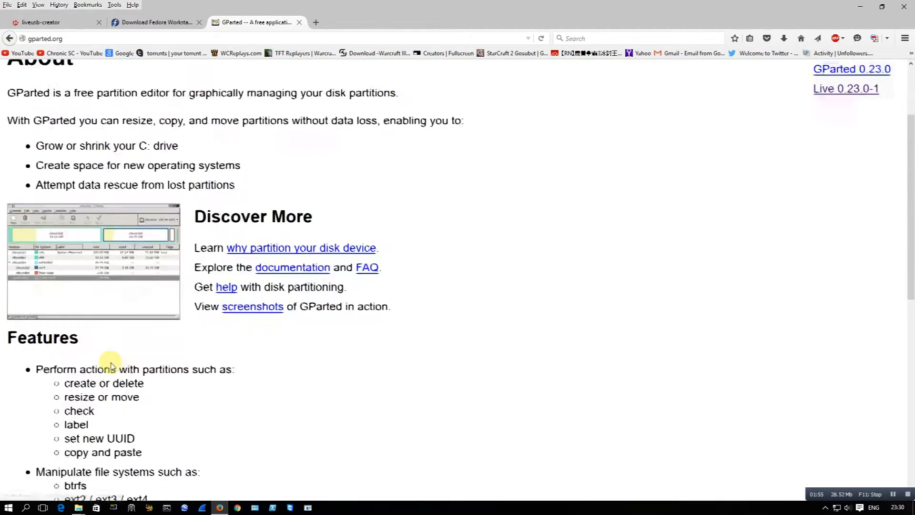
scroll(114, 355, "up", 10)
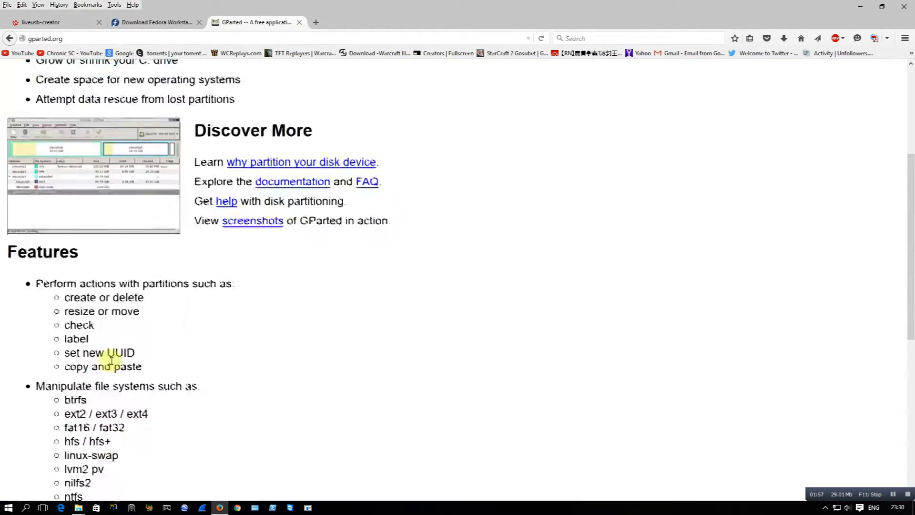
- Open the GParted downloads page, look through the GParted Live stable releases and close the browser tabs
left_click(110, 85)
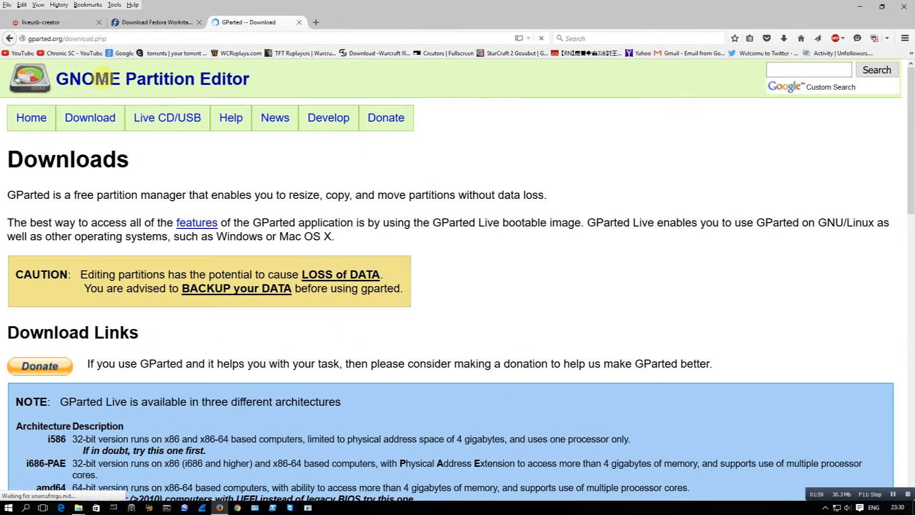
scroll(143, 240, "down", 7)
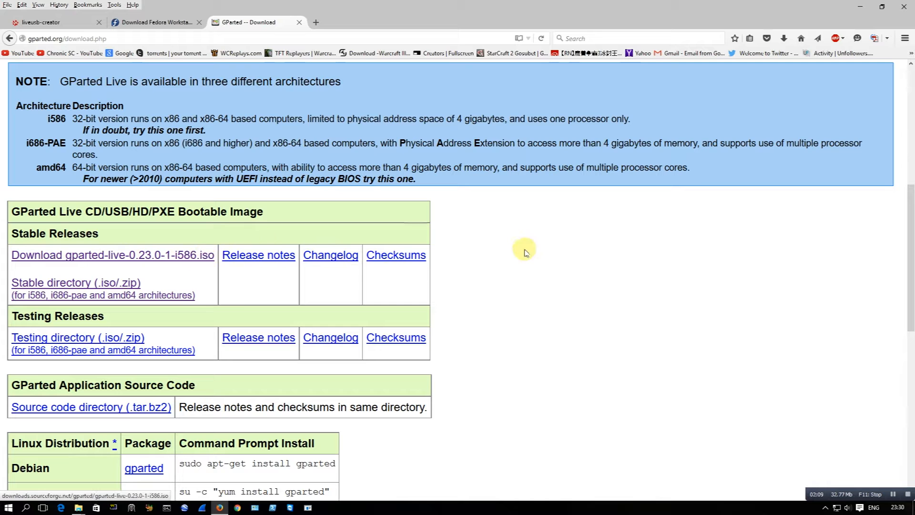
left_click(99, 23)
middle_click(98, 24)
middle_click(98, 24)
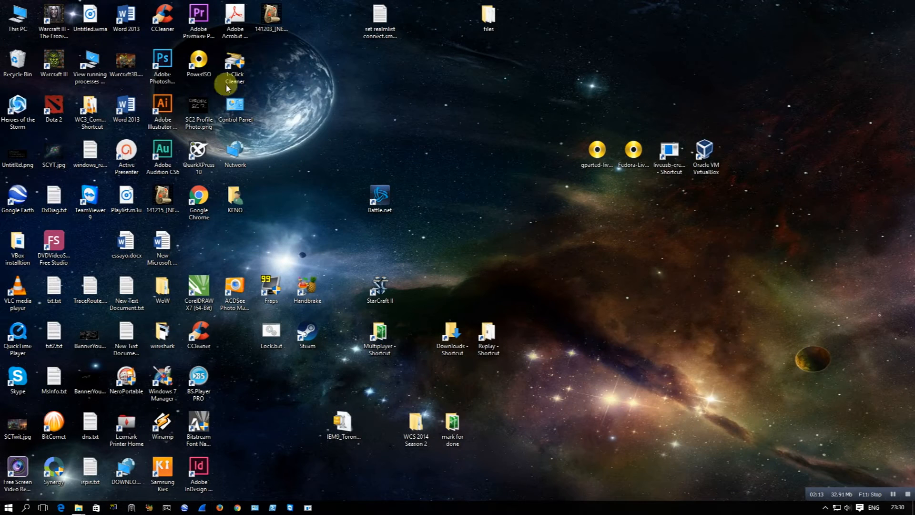
- Look over the files on the LIVE (F:) drive and close its folder window
left_click_drag(563, 140, 675, 205)
left_click(576, 201)
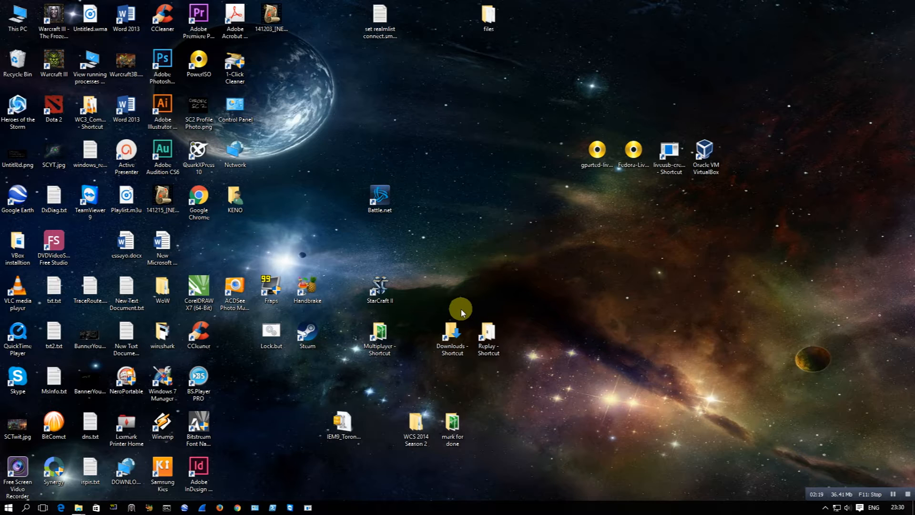
left_click(704, 167)
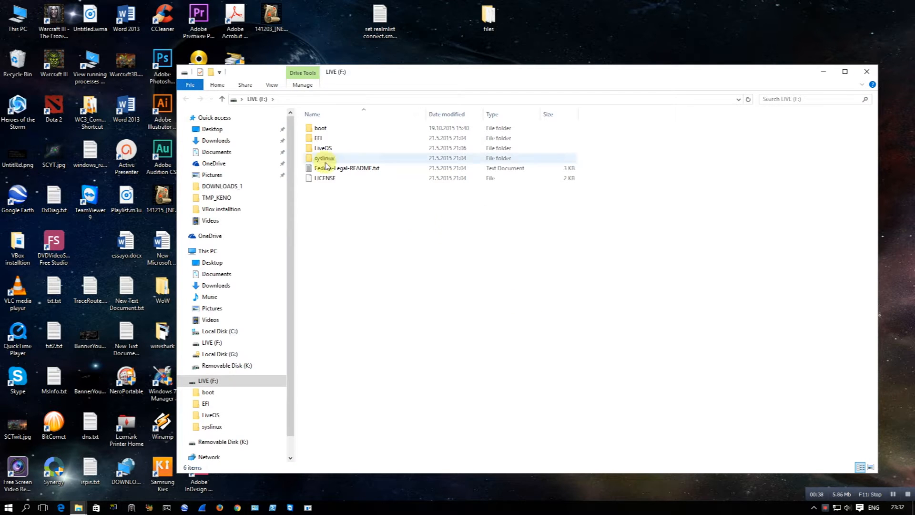
left_click(868, 73)
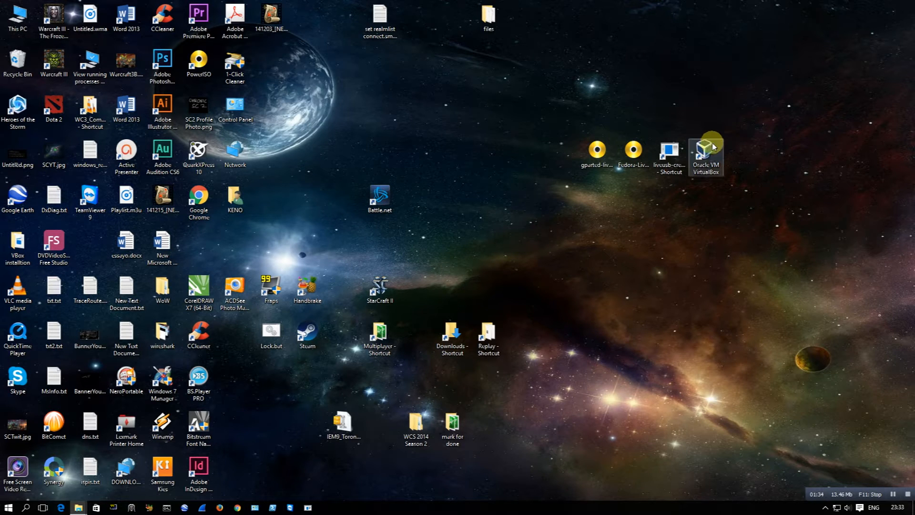
- Open Oracle VM VirtualBox and remove the existing gparted virtual machine together with all its files
left_click(713, 167)
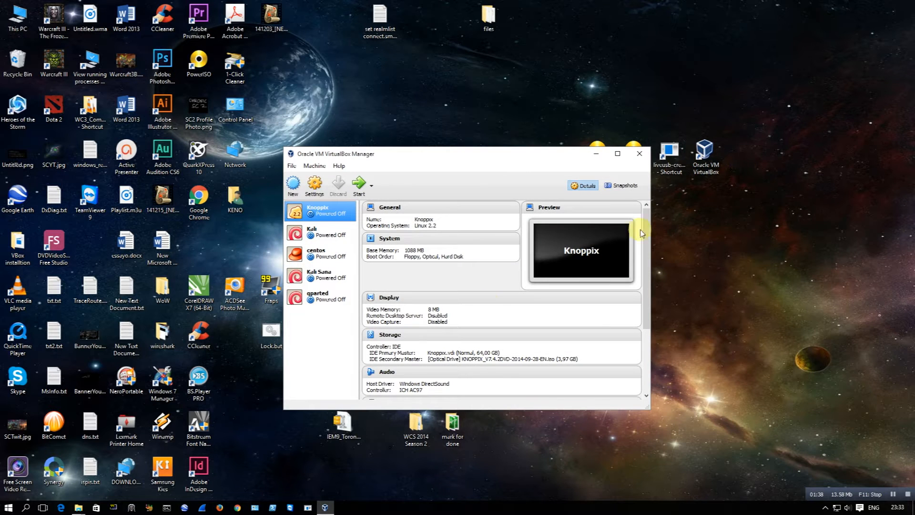
right_click(322, 301)
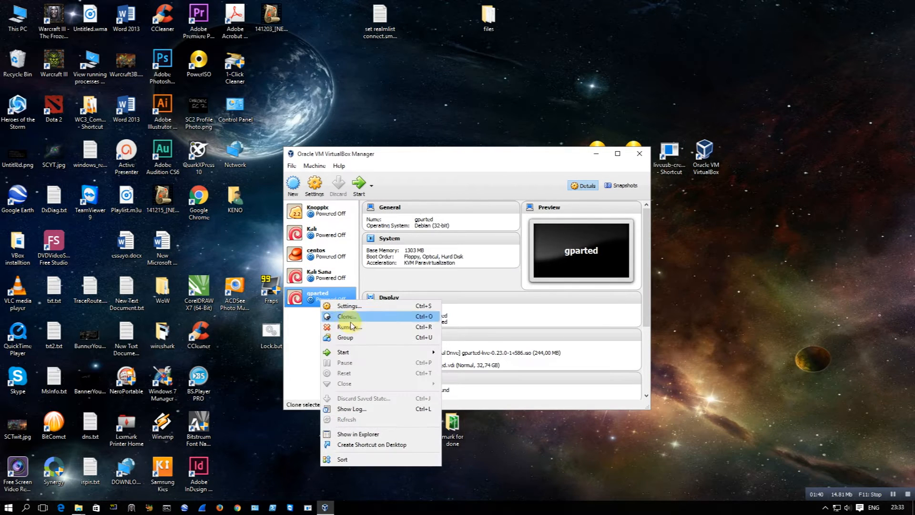
left_click(346, 322)
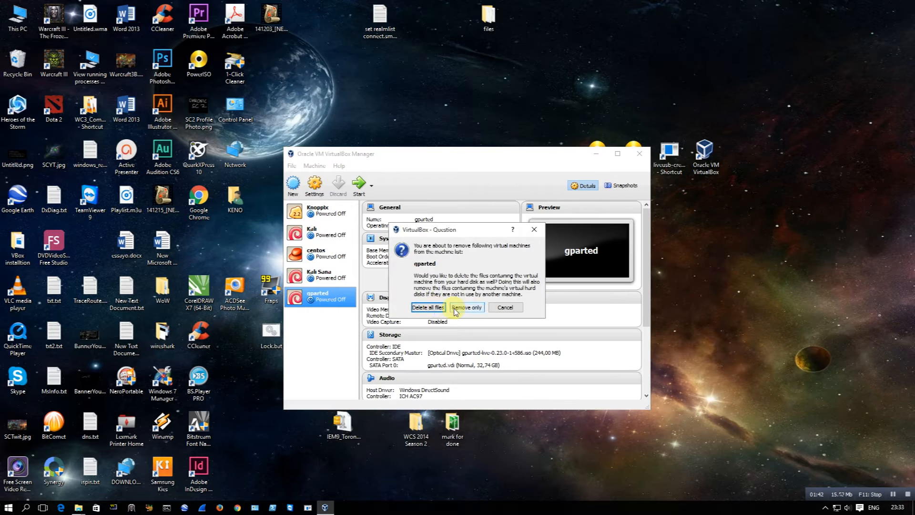
left_click(432, 308)
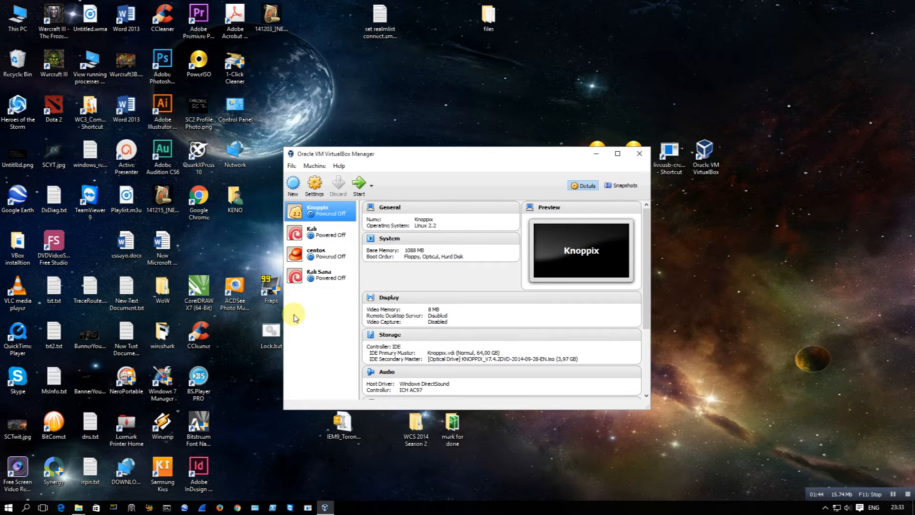
- Start a new virtual machine named gparted with type Linux and version Debian (32-bit)
left_click(293, 184)
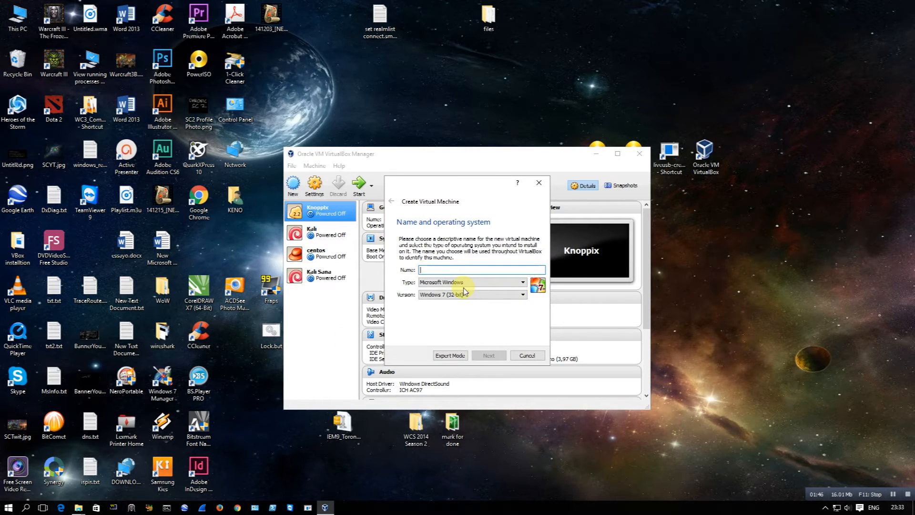
type("gparted")
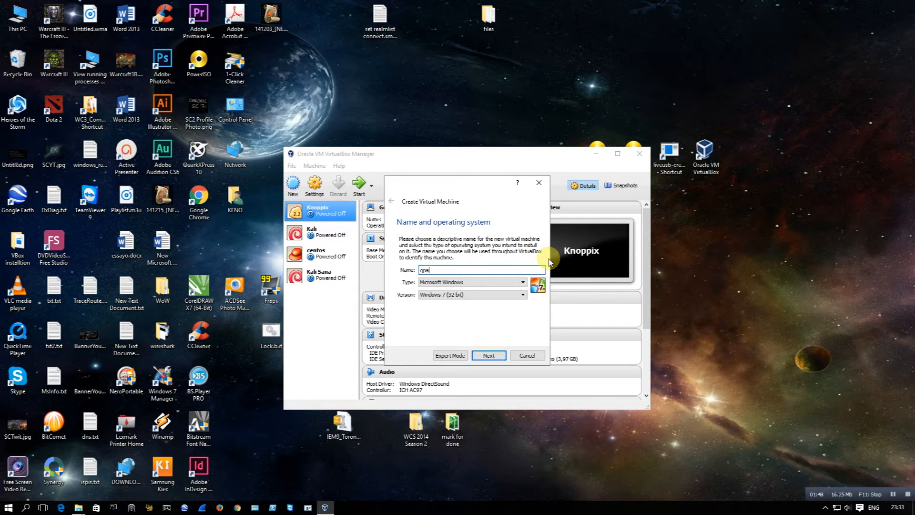
left_click(517, 282)
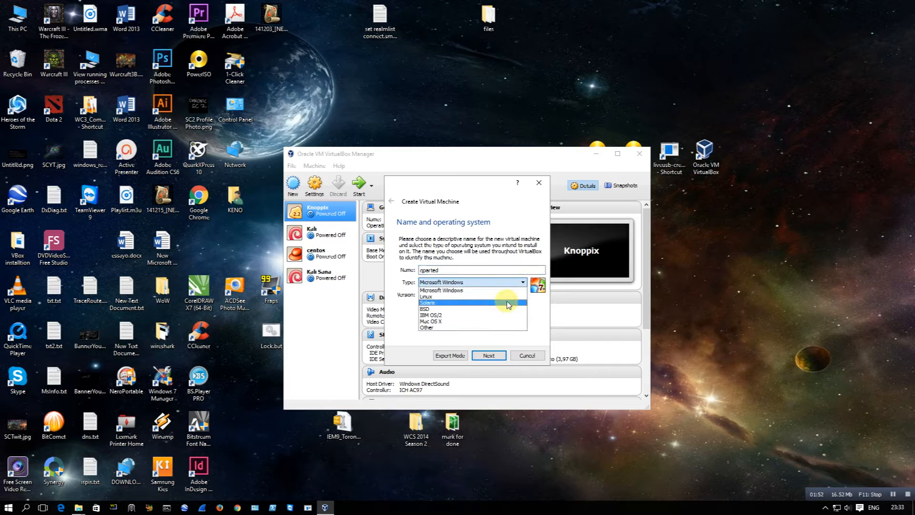
left_click(508, 297)
left_click(507, 295)
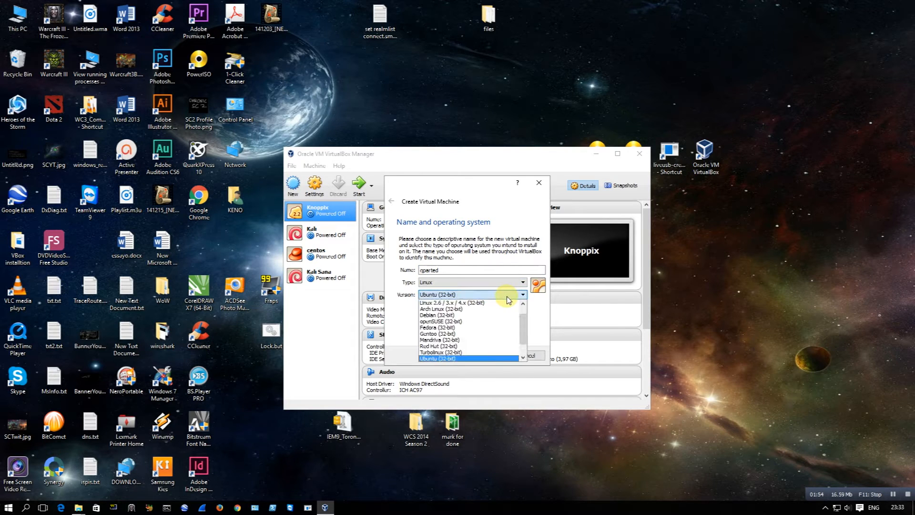
scroll(458, 343, "up", 2)
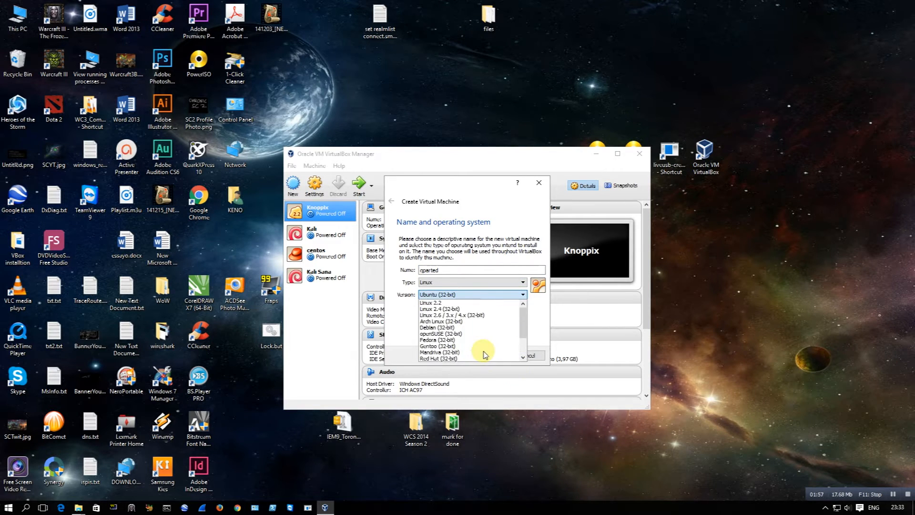
left_click(459, 327)
left_click(484, 355)
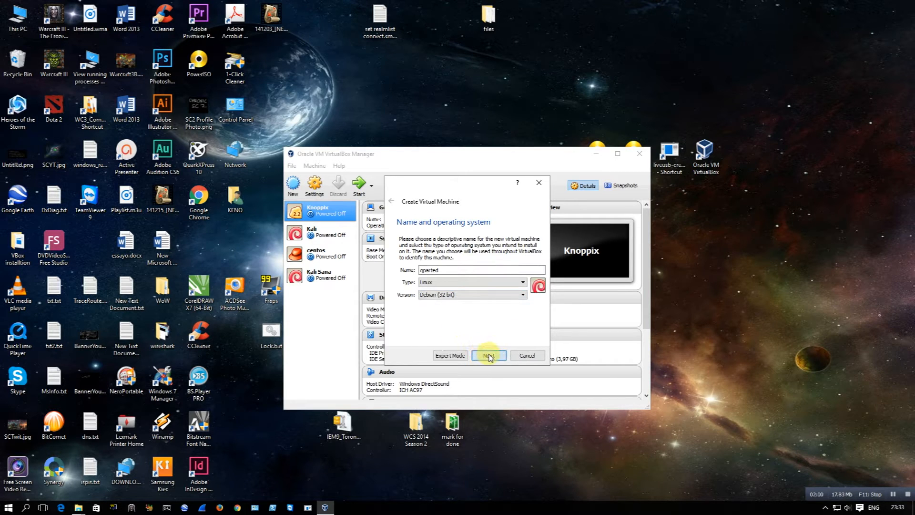
- Set the new machine's memory to 1303 MB and create a 29.35 GB virtual hard disk for it
left_click_drag(405, 271, 417, 274)
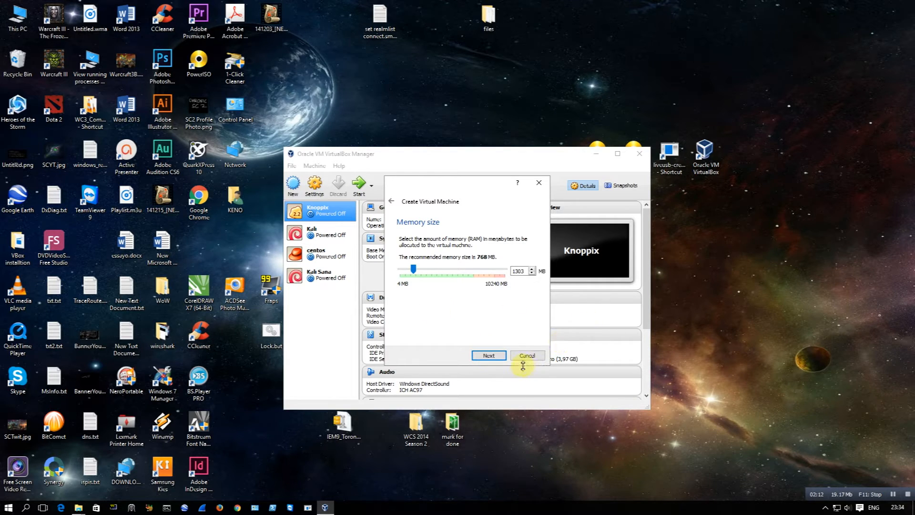
left_click(489, 356)
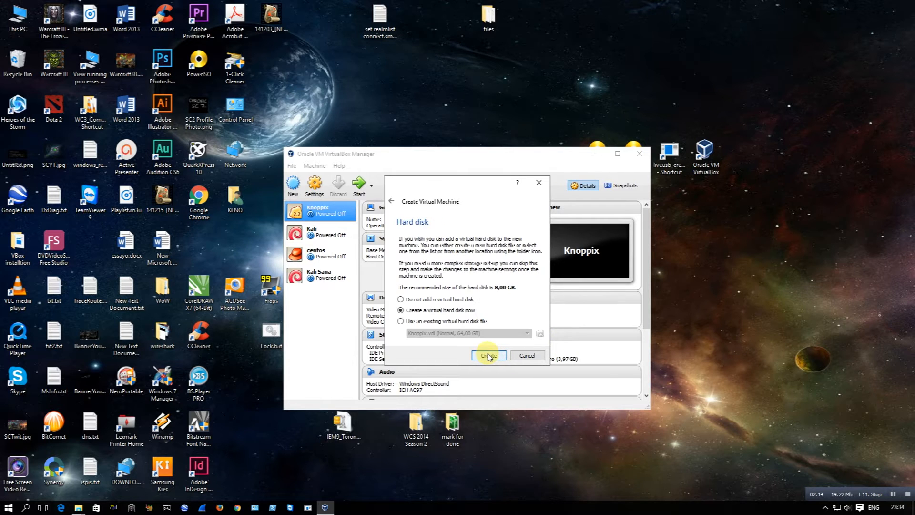
left_click(500, 359)
left_click(506, 356)
left_click(507, 356)
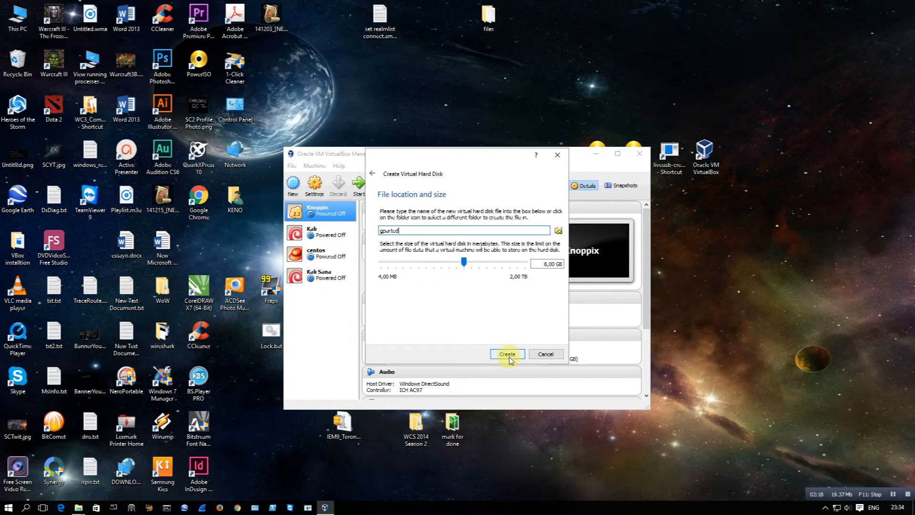
left_click_drag(464, 262, 481, 269)
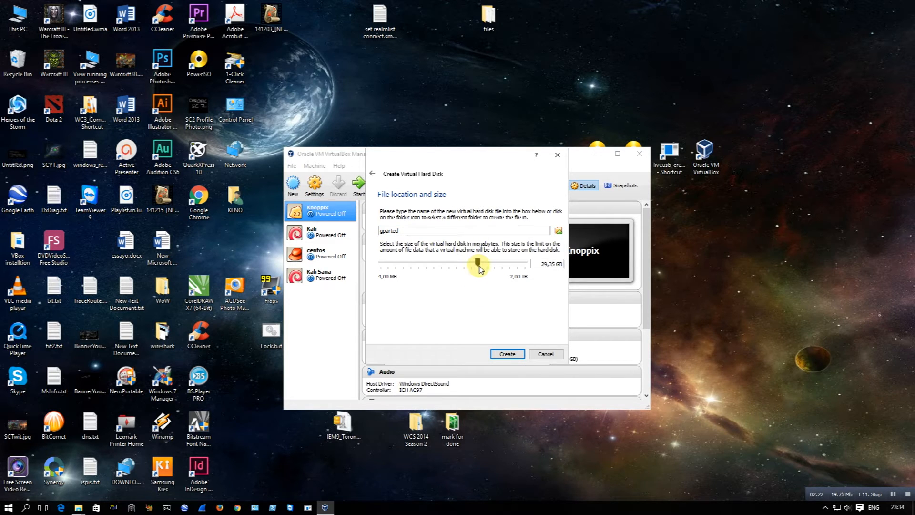
left_click(507, 354)
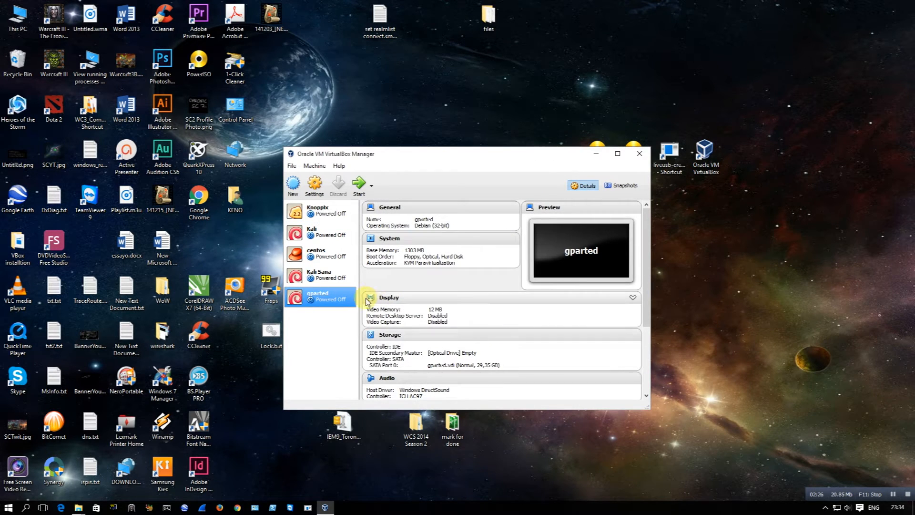
- Open the storage settings of the gparted machine and select its empty optical drive
right_click(326, 302)
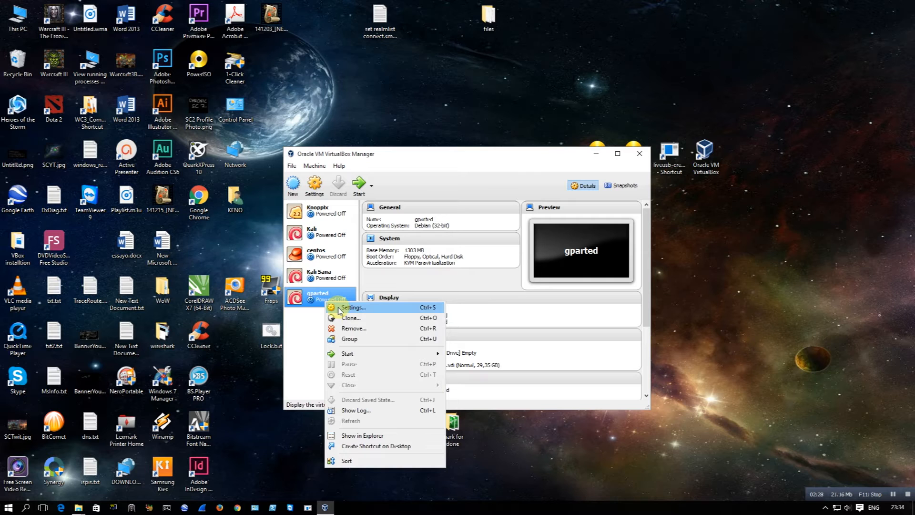
left_click(340, 308)
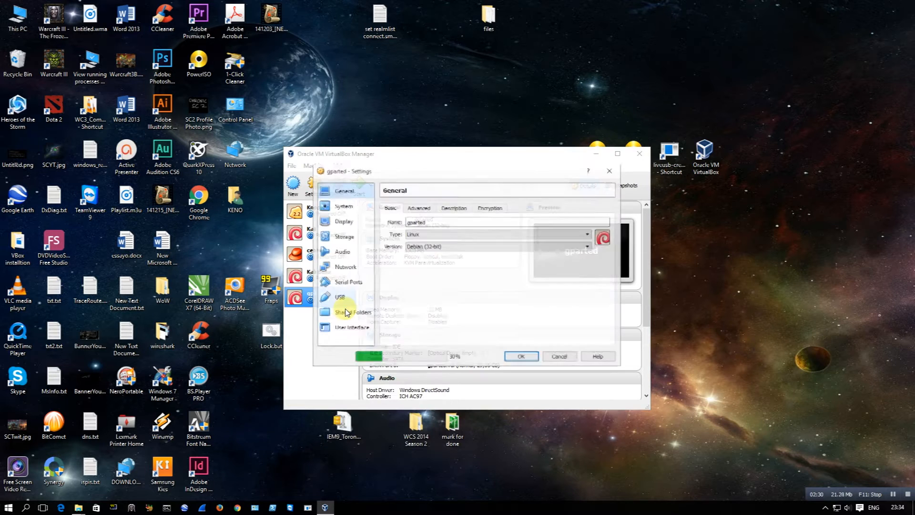
left_click(344, 237)
left_click(407, 229)
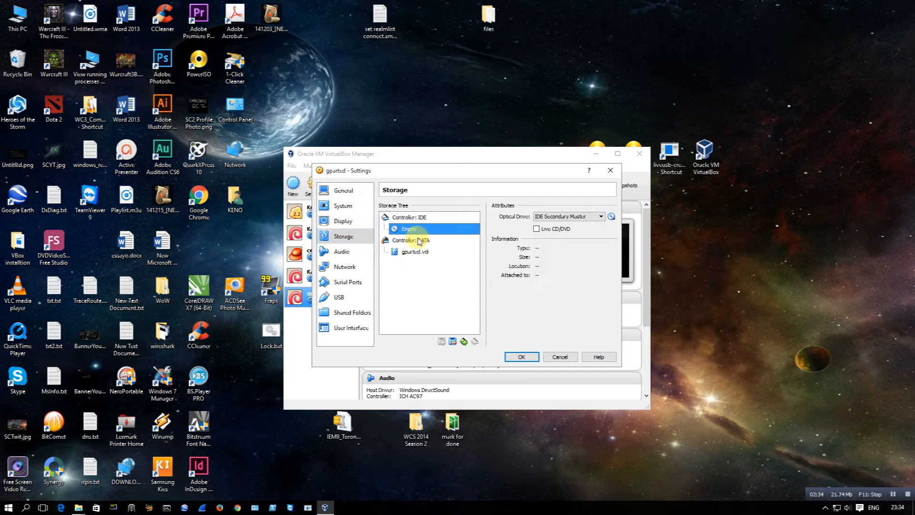
left_click(612, 217)
left_click(634, 225)
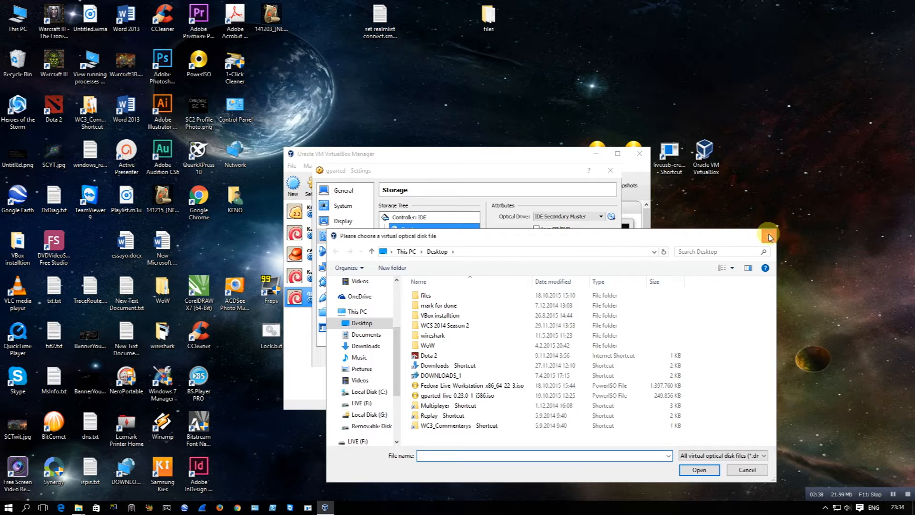
key("Escape")
- Load the gparted-live-0.23.0-1-i586.iso image from the Desktop into the gparted machine's optical drive
left_click(612, 217)
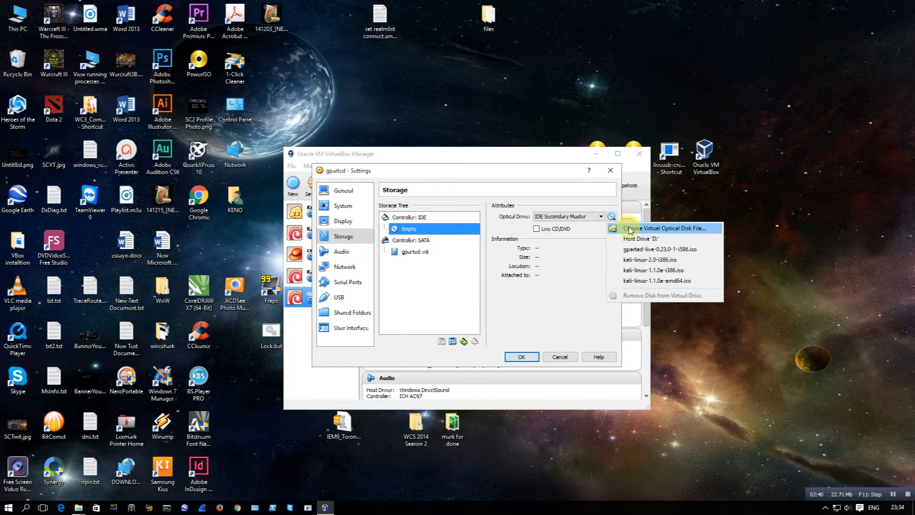
left_click(630, 229)
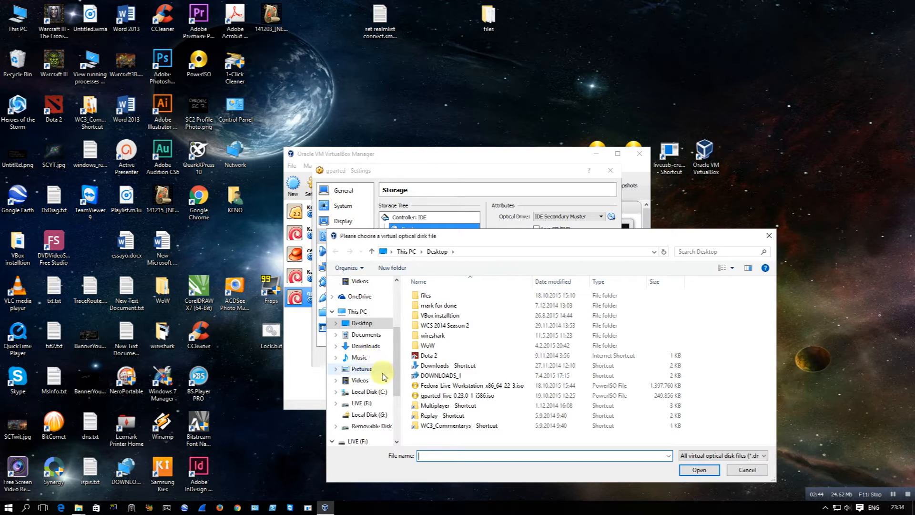
left_click(372, 346)
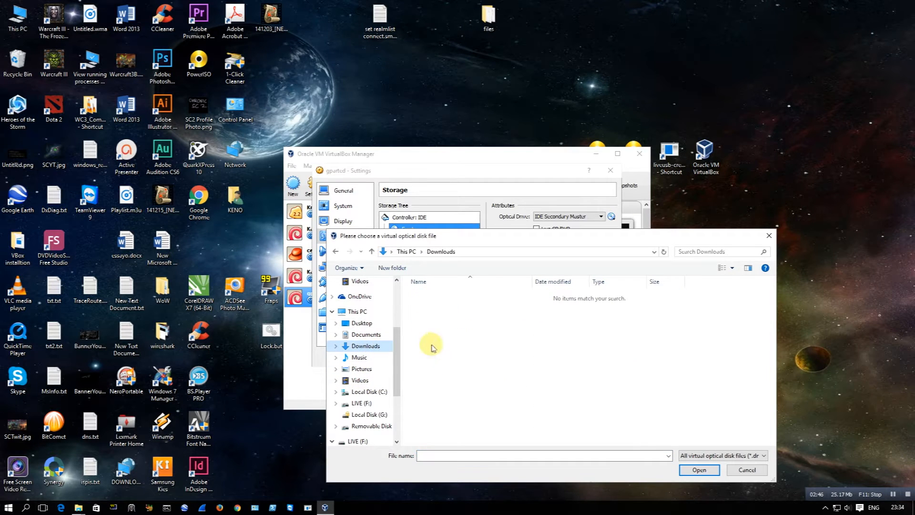
left_click(382, 392)
double_click(438, 315)
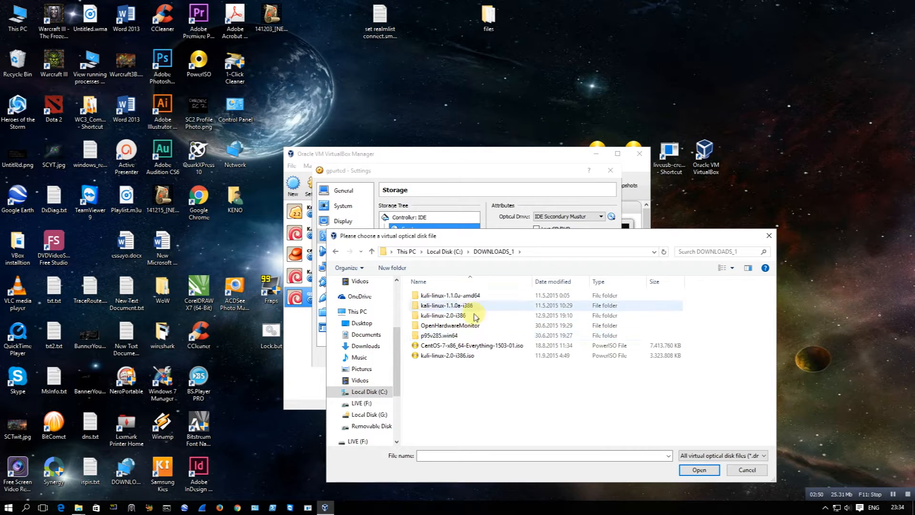
left_click(372, 324)
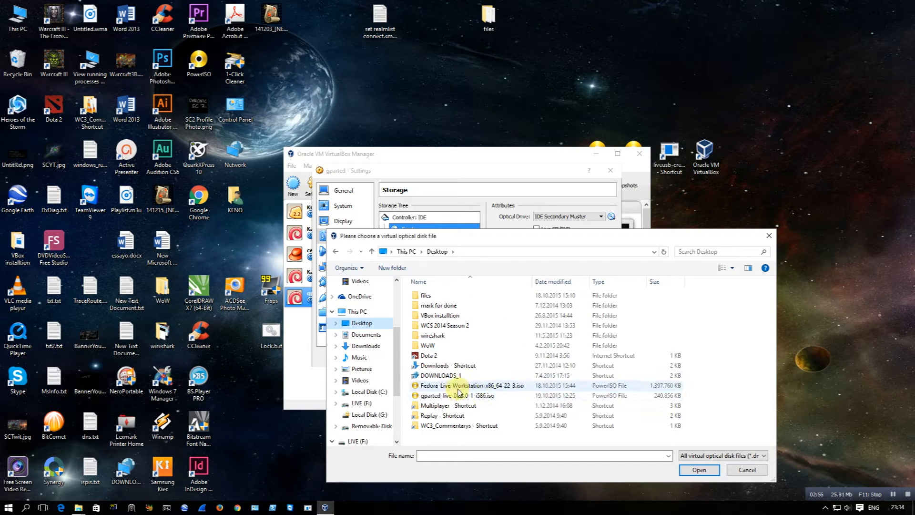
left_click(457, 396)
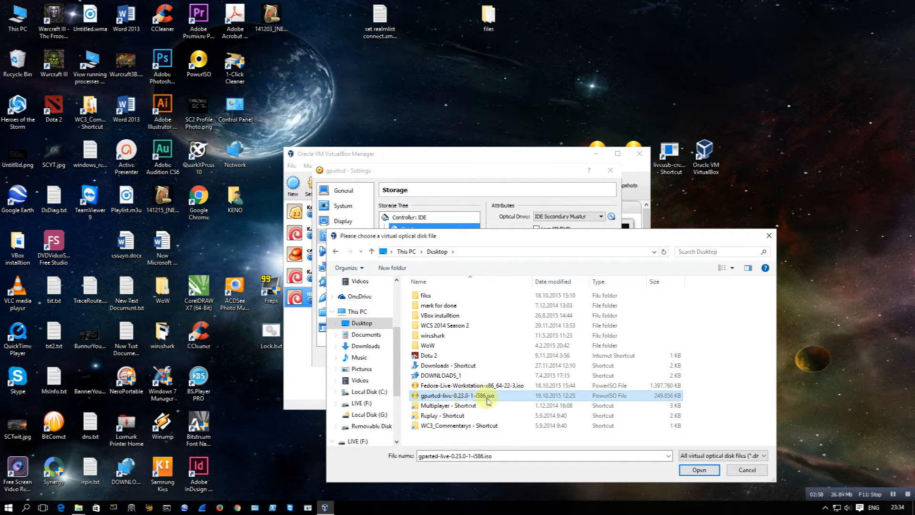
left_click(699, 471)
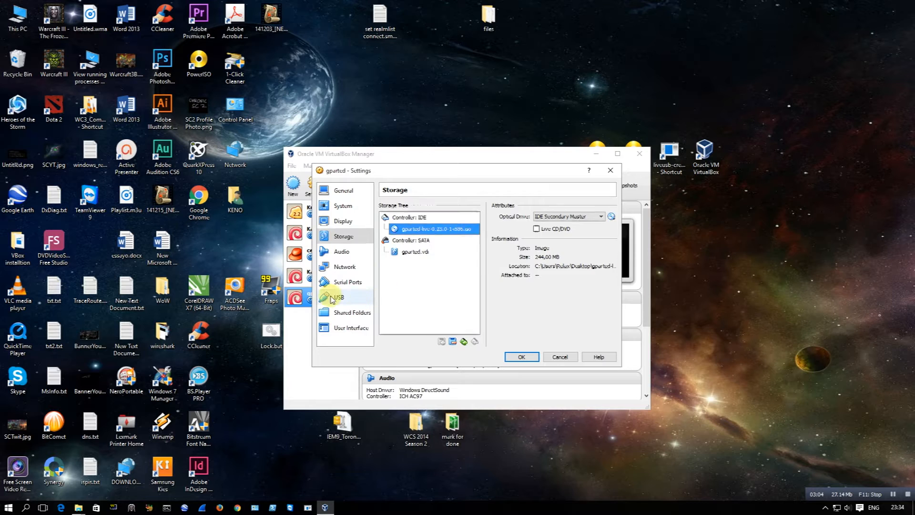
- Enable the gparted machine's USB controller and add a USB device filter for the TOSHIBA TransMemory [0100] stick
left_click(352, 297)
left_click(382, 206)
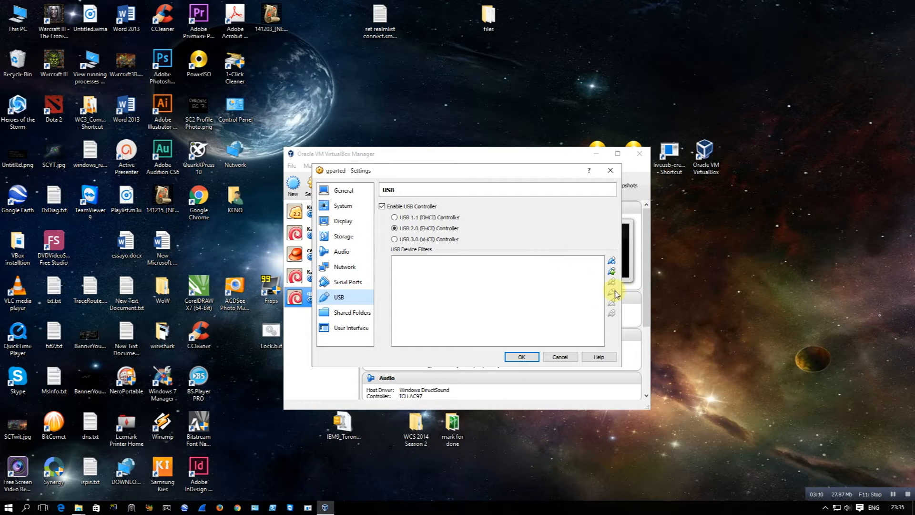
left_click(613, 274)
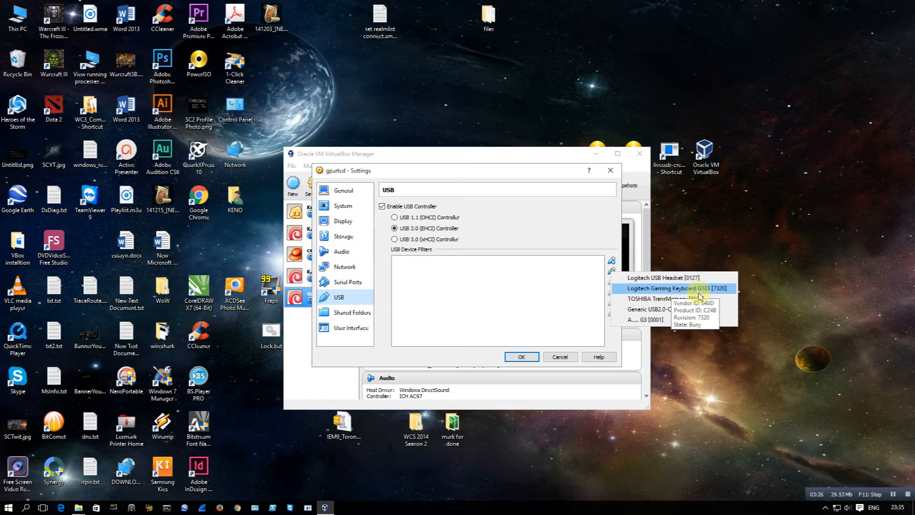
left_click(691, 299)
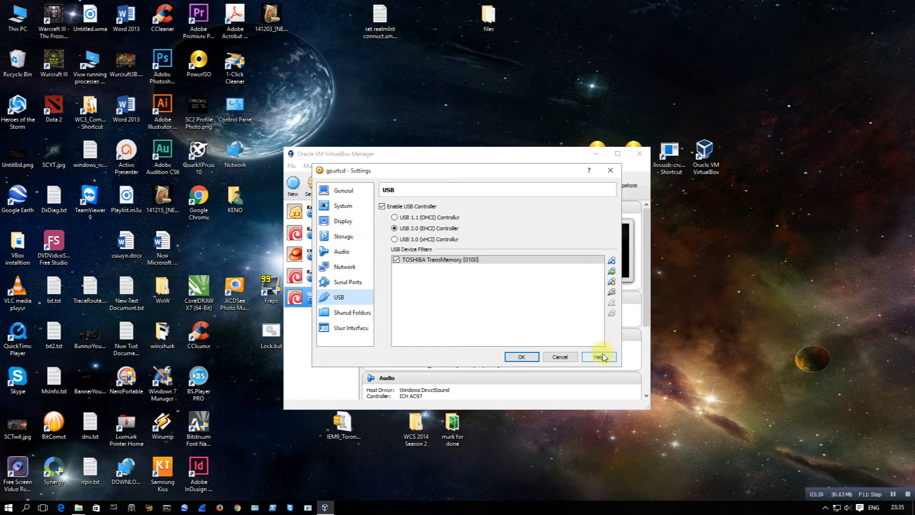
- Save the USB settings, then start the gparted machine and boot it with GParted Live (Default settings)
left_click(525, 358)
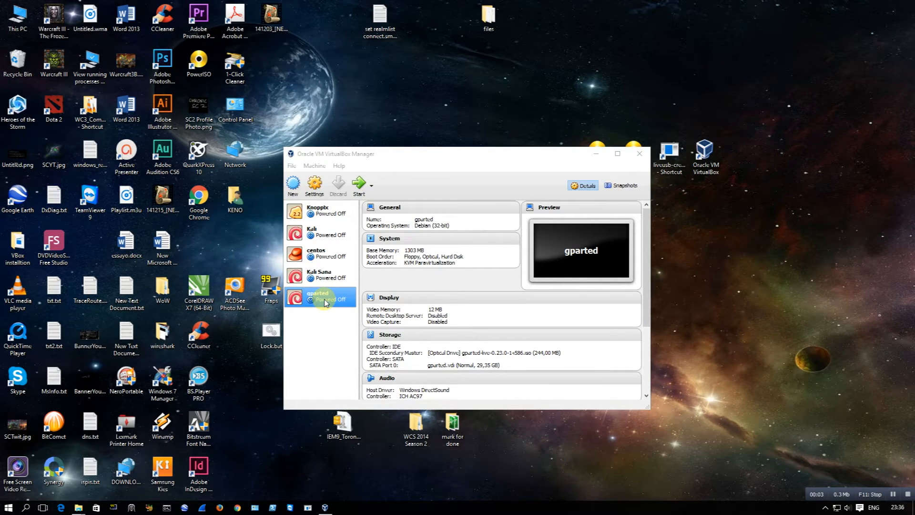
double_click(325, 303)
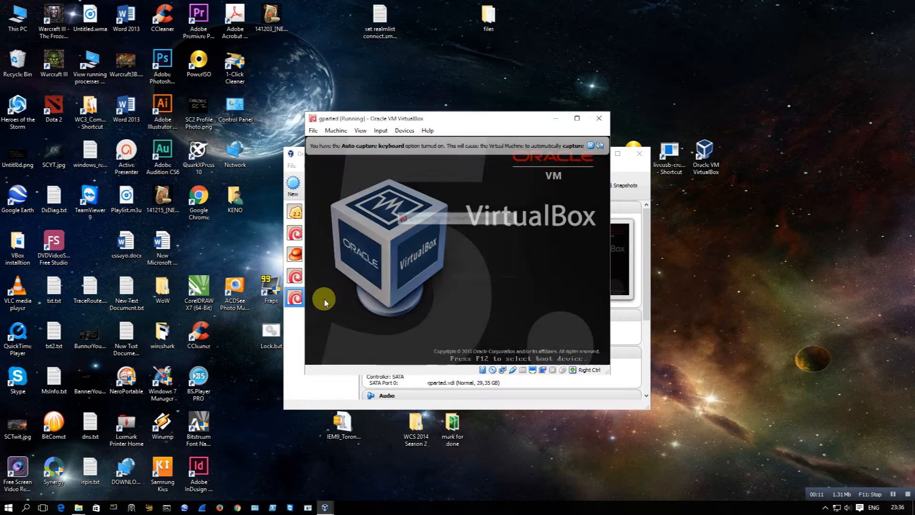
left_click(591, 146)
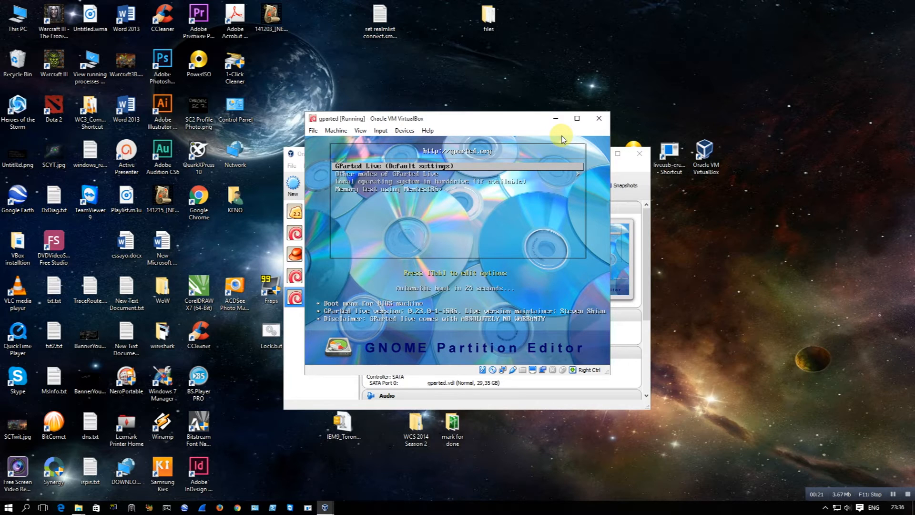
key("Return")
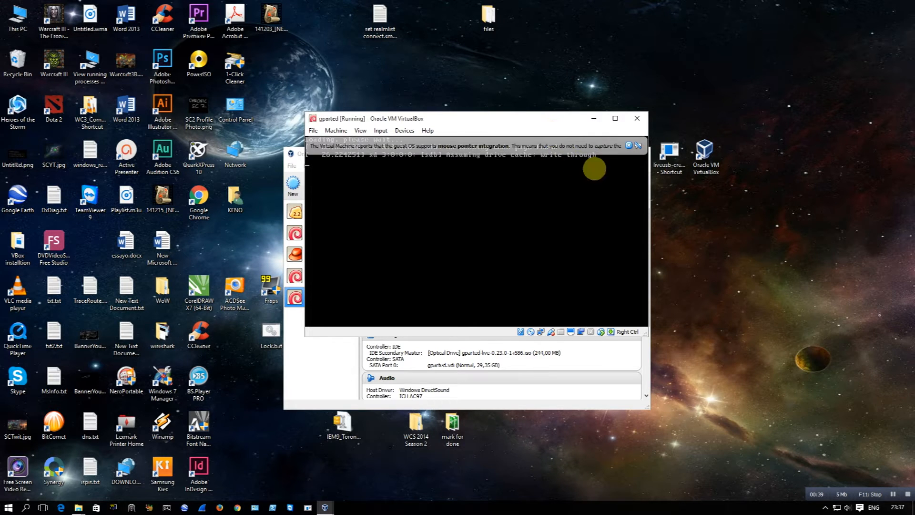
left_click(632, 146)
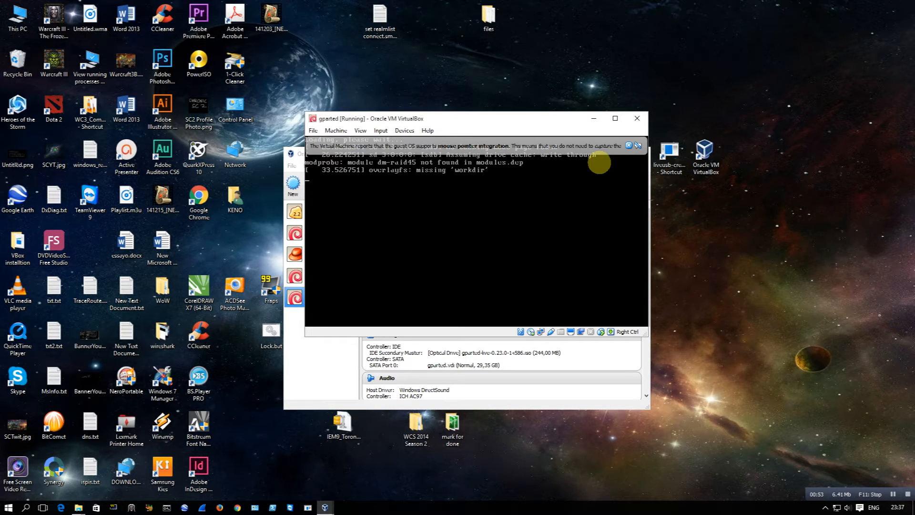
left_click(628, 146)
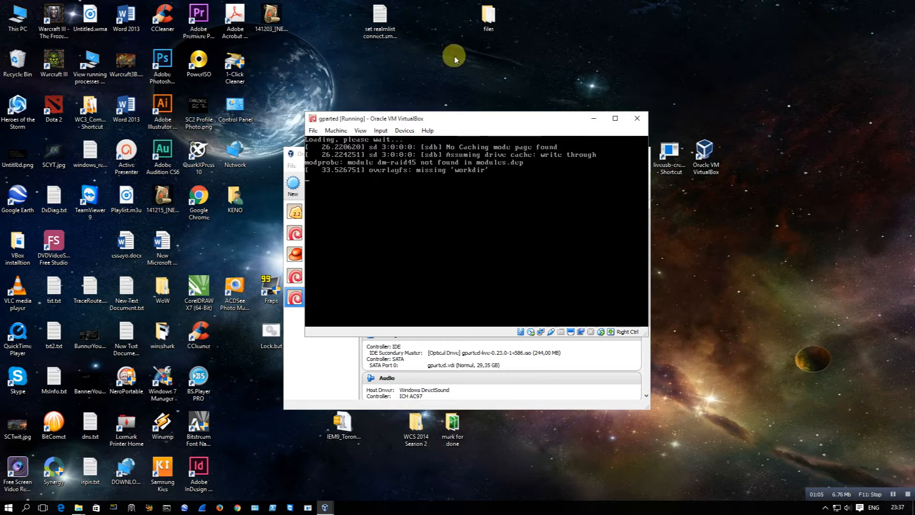
left_click_drag(479, 122, 427, 138)
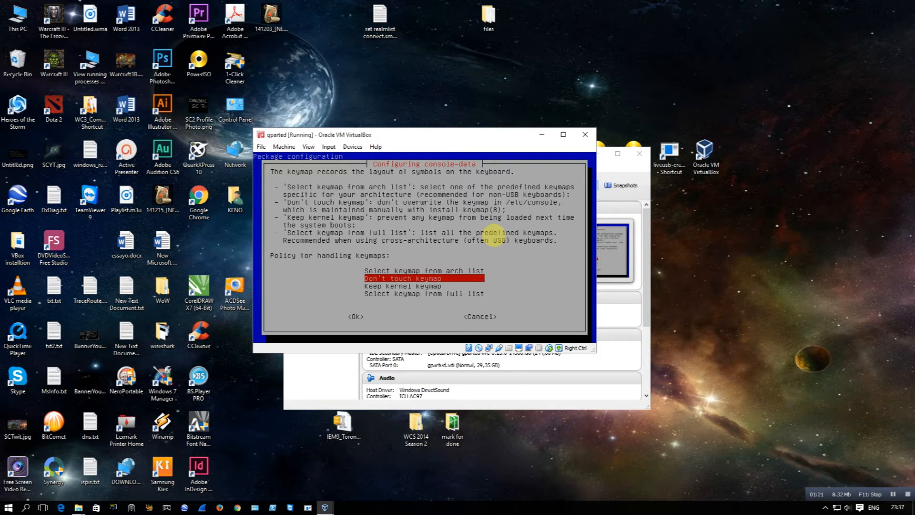
- Keep the keymap untouched, accept US English, and continue with mode 0 to start GParted in the graphical environment
key("Return")
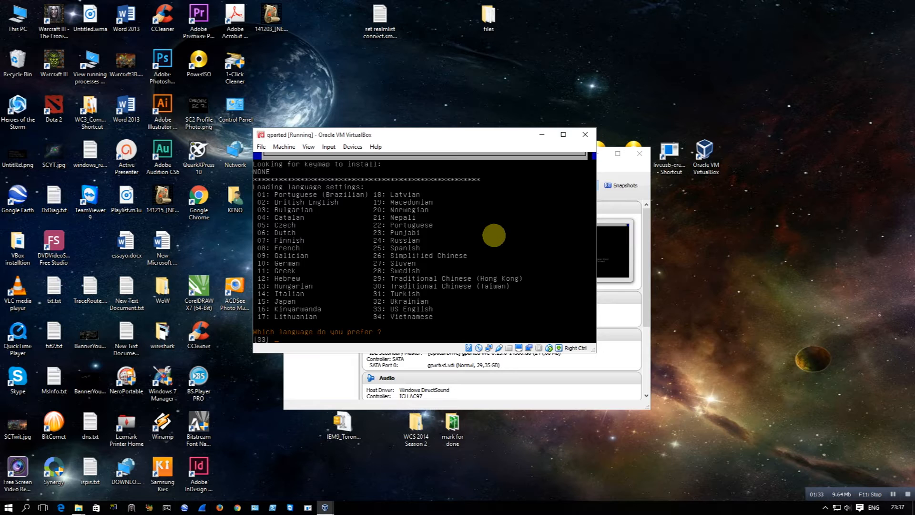
key("Return")
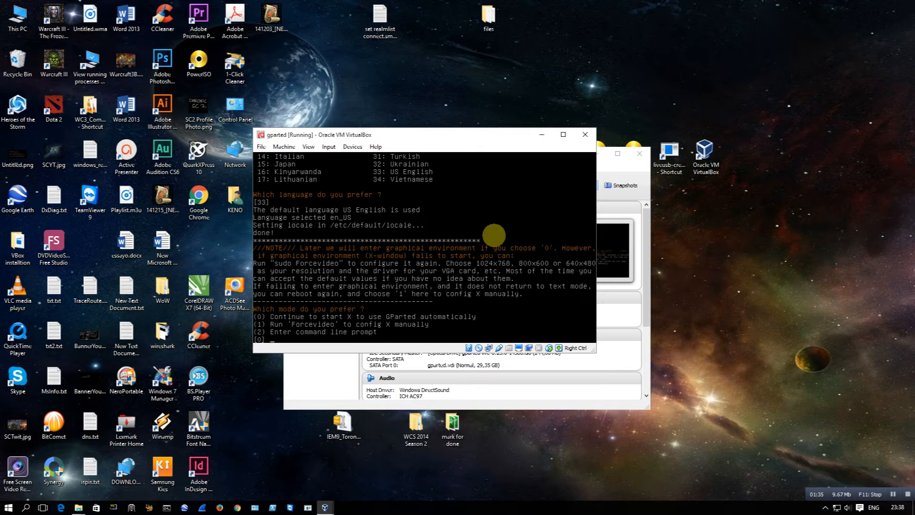
key("Return")
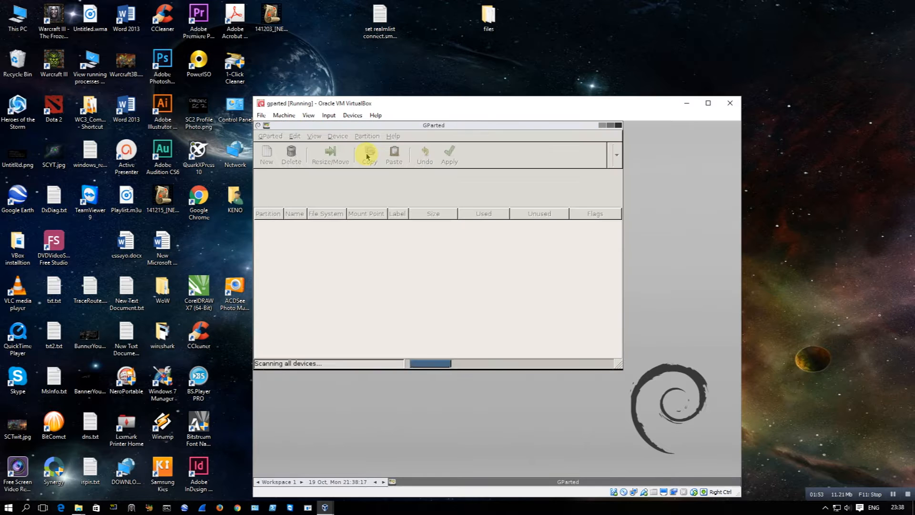
- Switch GParted to the 58.16 GiB USB device /dev/sdb
left_click_drag(417, 127, 457, 159)
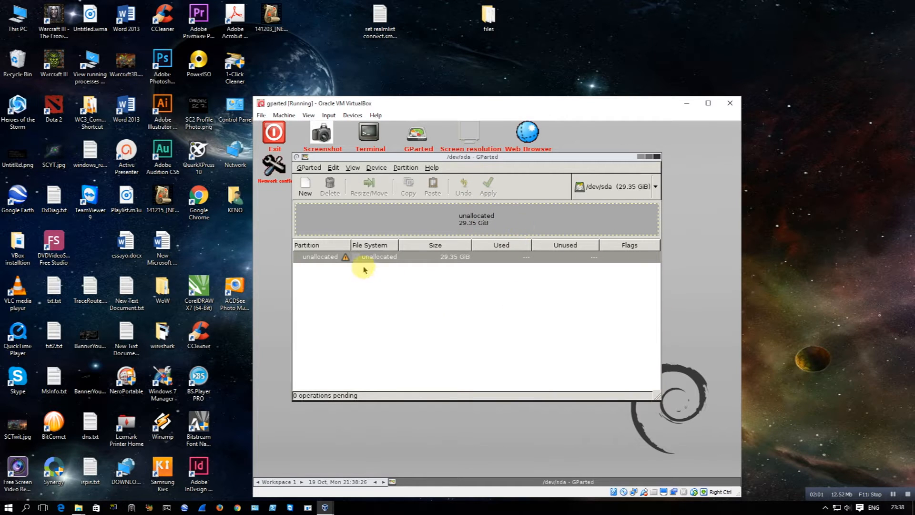
left_click(368, 262)
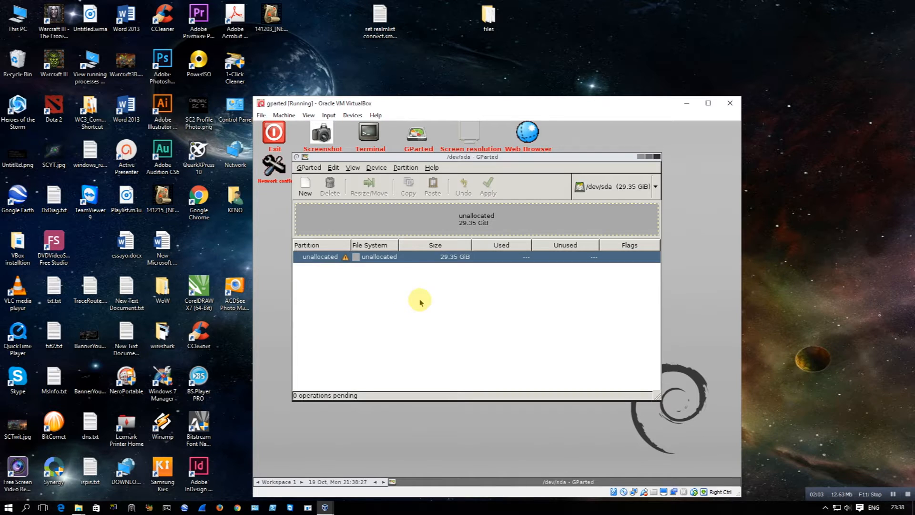
left_click(643, 187)
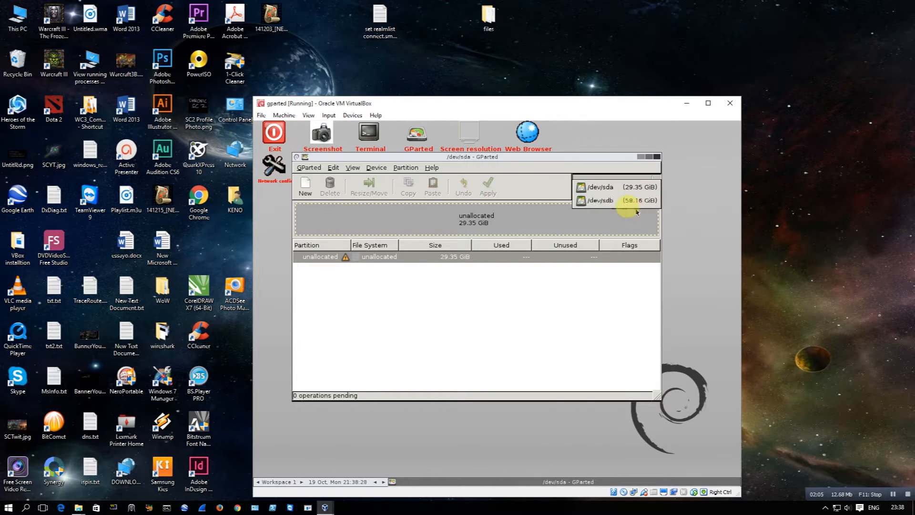
left_click(617, 205)
left_click(615, 193)
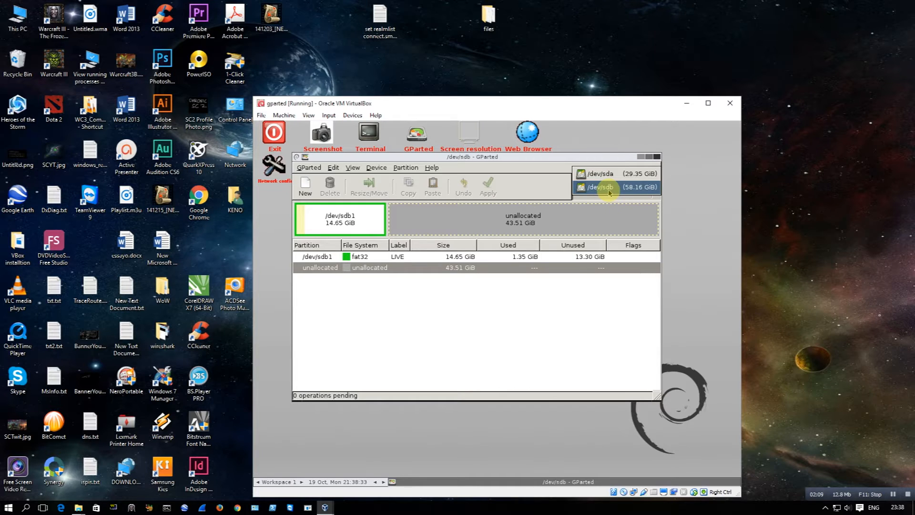
left_click(642, 191)
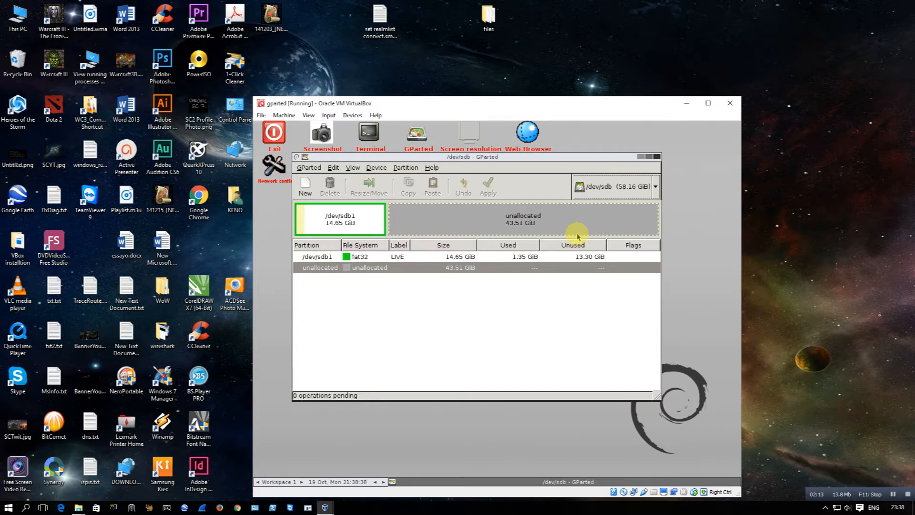
- Delete the fat32 partition /dev/sdb1 labelled LIVE from the USB stick
left_click(364, 258)
right_click(377, 259)
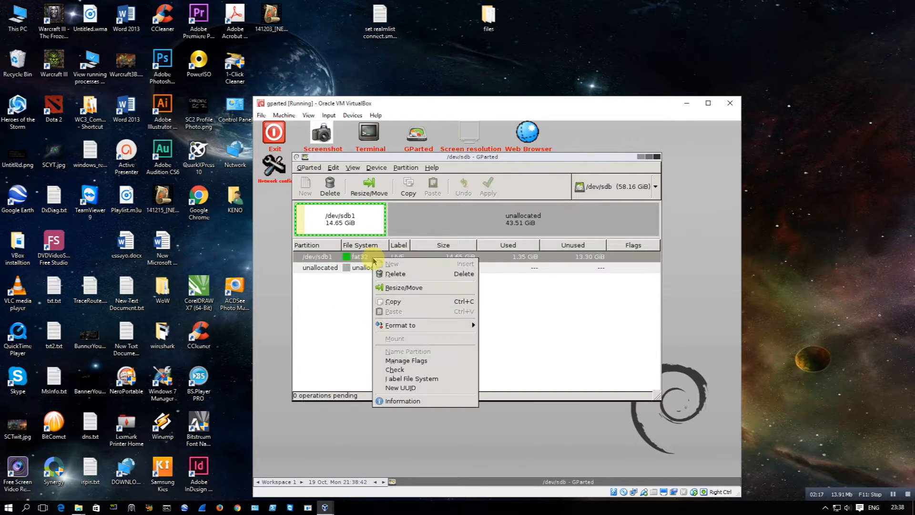
left_click(401, 274)
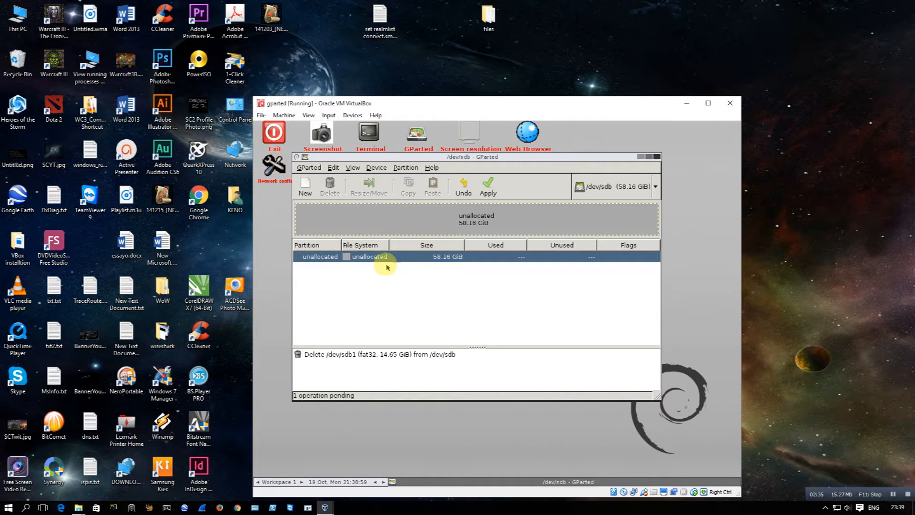
- Start a new partition in the unallocated space of /dev/sdb and set its size to 15000 MiB
right_click(368, 258)
left_click(375, 262)
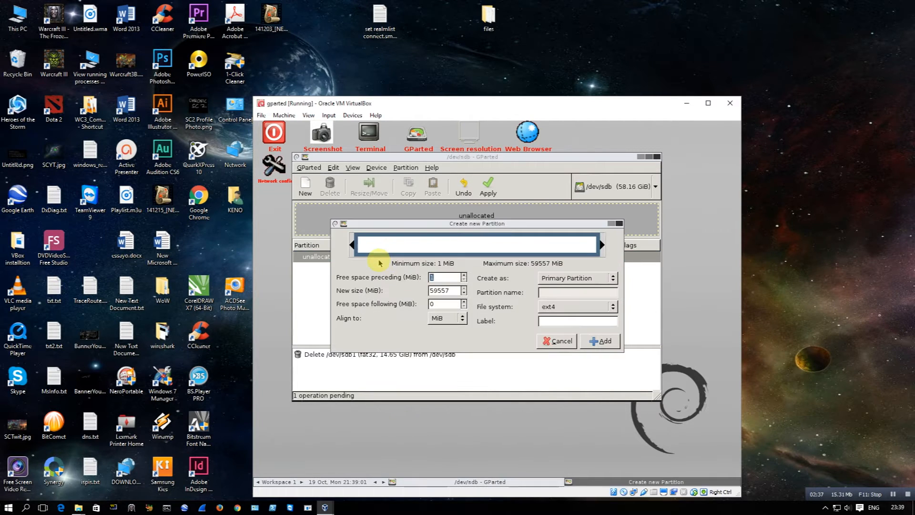
double_click(439, 290)
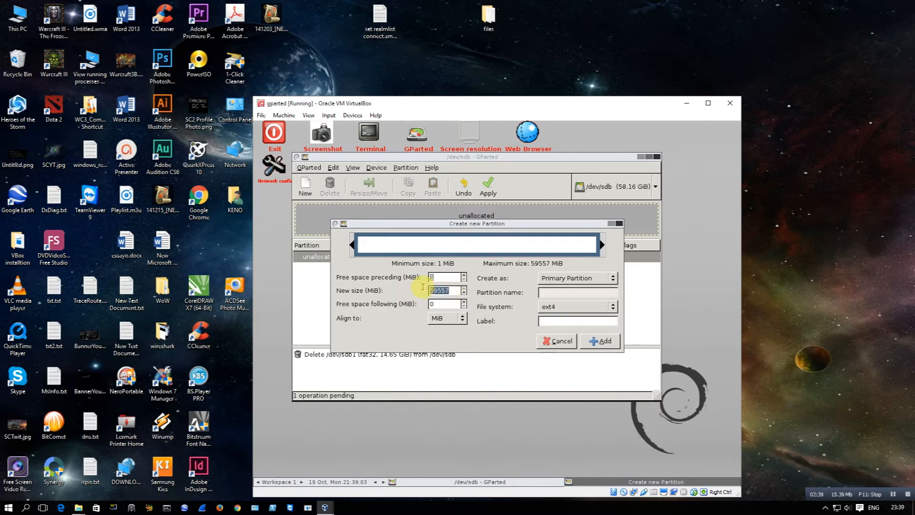
type("1")
type("599")
key("BackSpace")
key("BackSpace")
type("000")
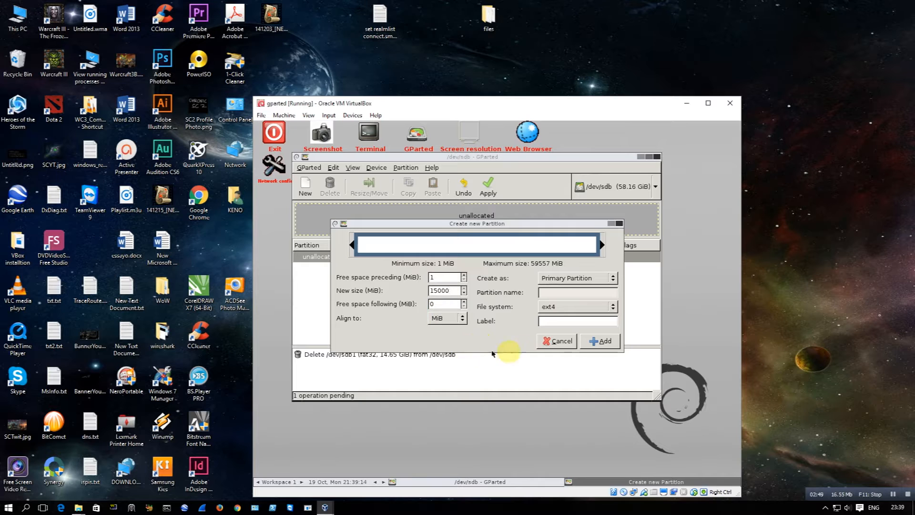
- Add the new partition as fat32 with the label Fedora and apply all pending operations to /dev/sdb
left_click(576, 308)
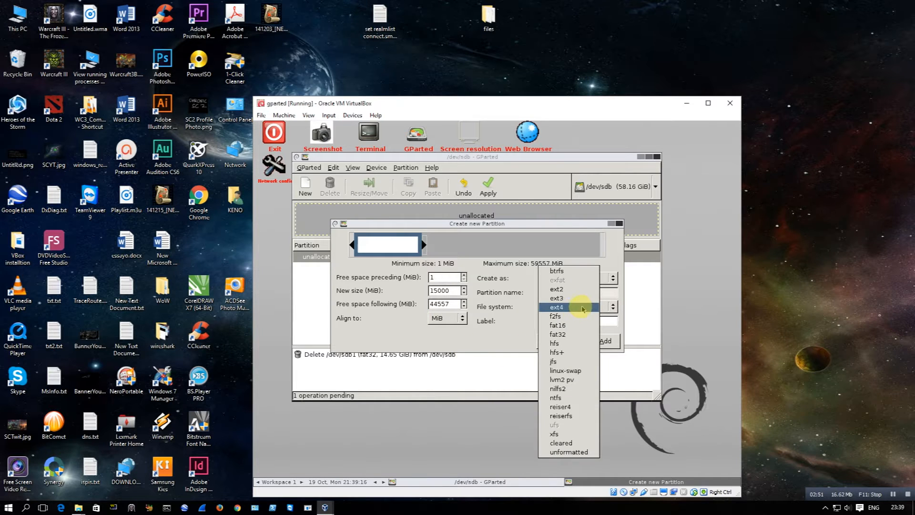
left_click(574, 334)
left_click(574, 322)
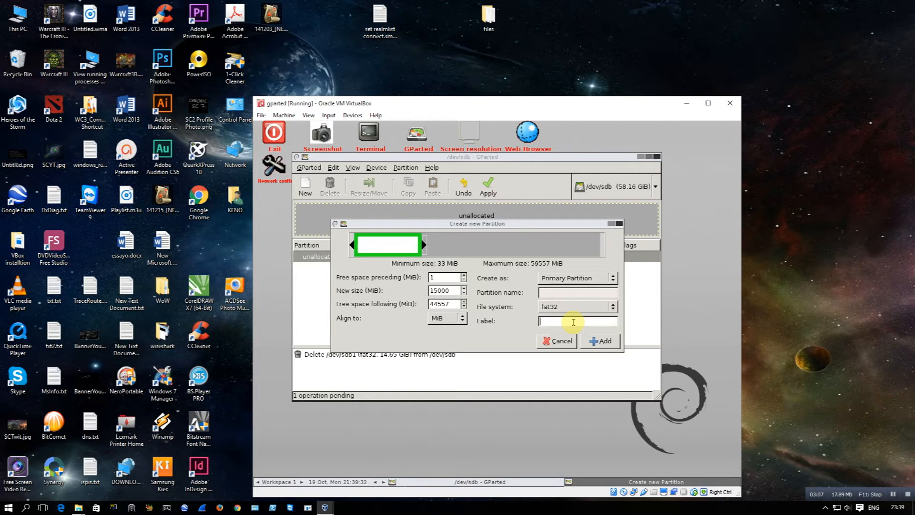
type("Fedora 33")
key("BackSpace")
key("BackSpace")
key("BackSpace")
left_click(601, 341)
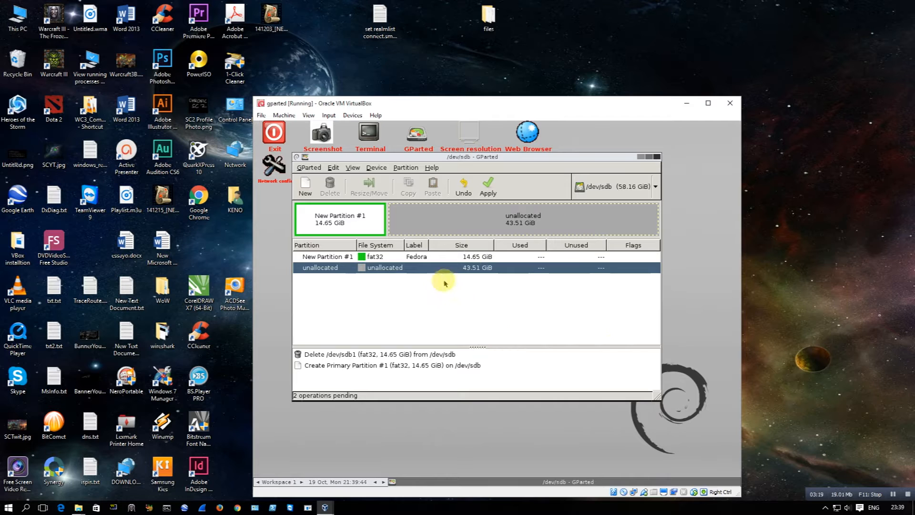
left_click(488, 187)
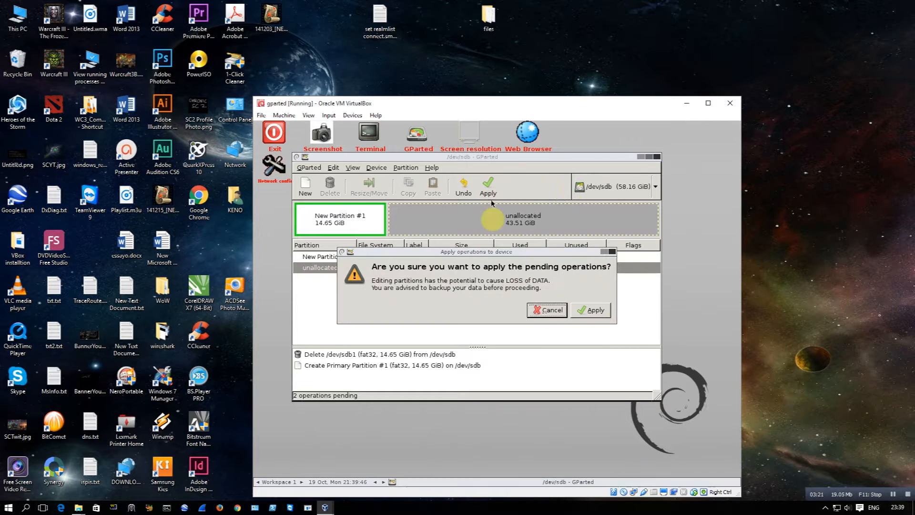
left_click(602, 313)
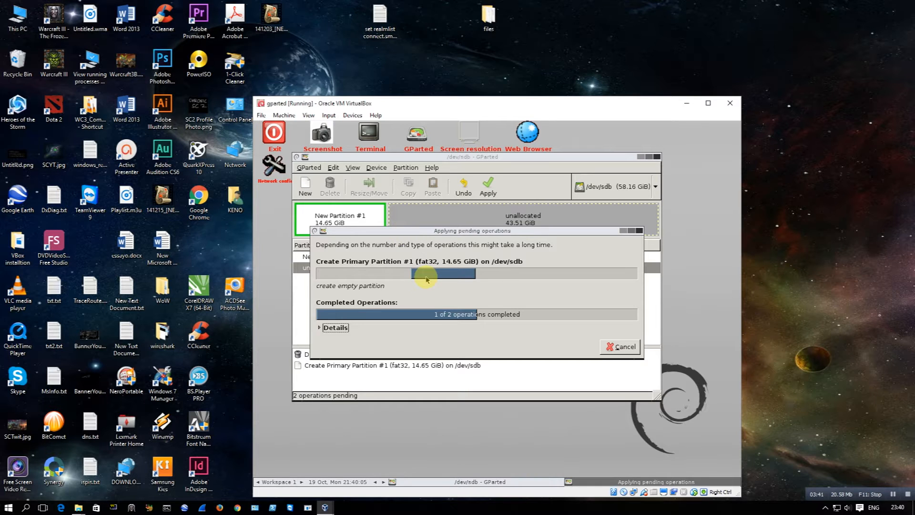
- Switch to Windows Computer Management and open Disk Management
right_click(14, 7)
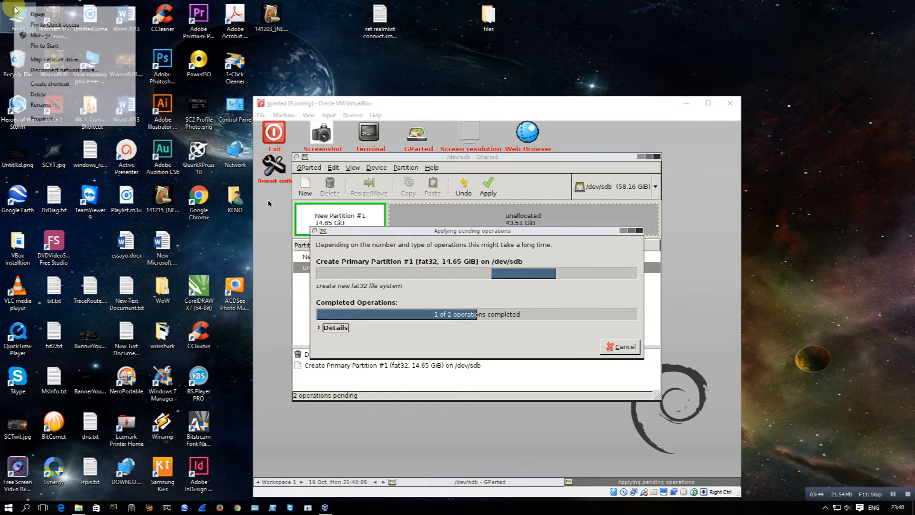
left_click(64, 35)
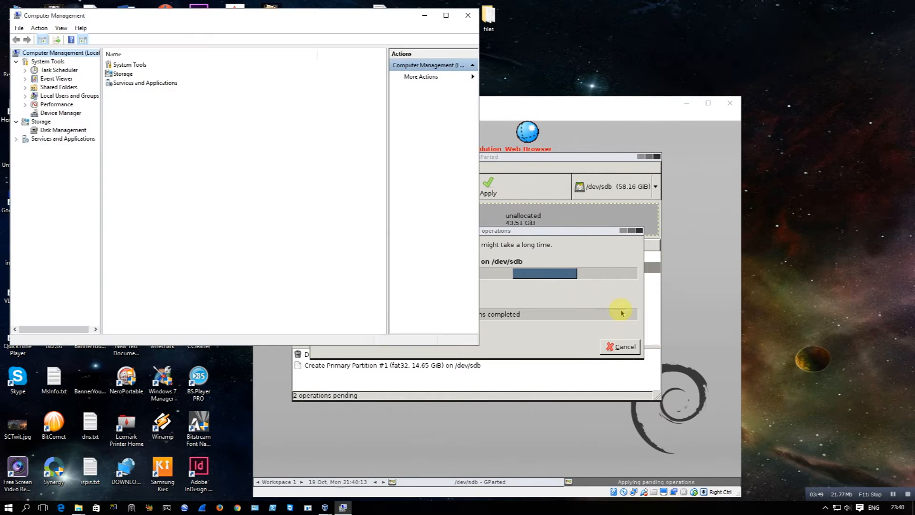
left_click(85, 130)
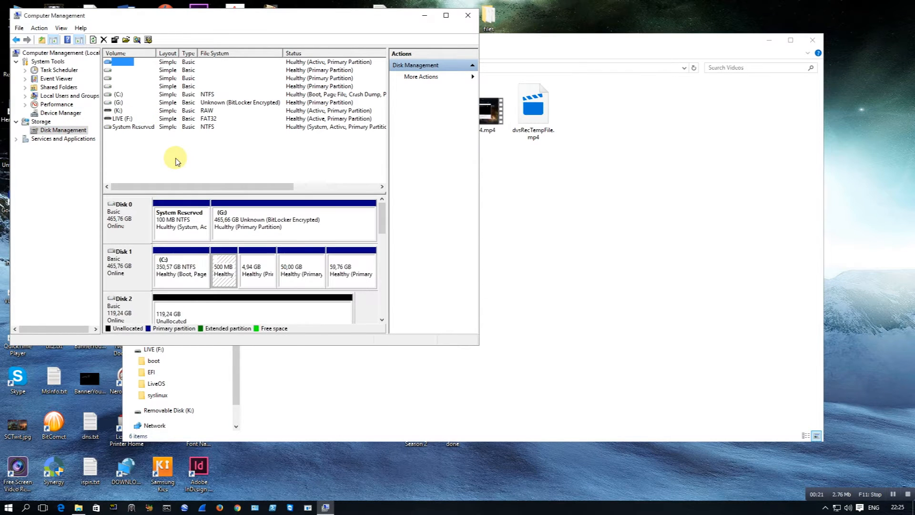
- Examine the partition layouts of Disk 0, Disk 1 and Disk 2 in Disk Management
mouse_move(382, 221)
left_mouse_down()
mouse_move(390, 259)
mouse_move(382, 229)
left_mouse_up()
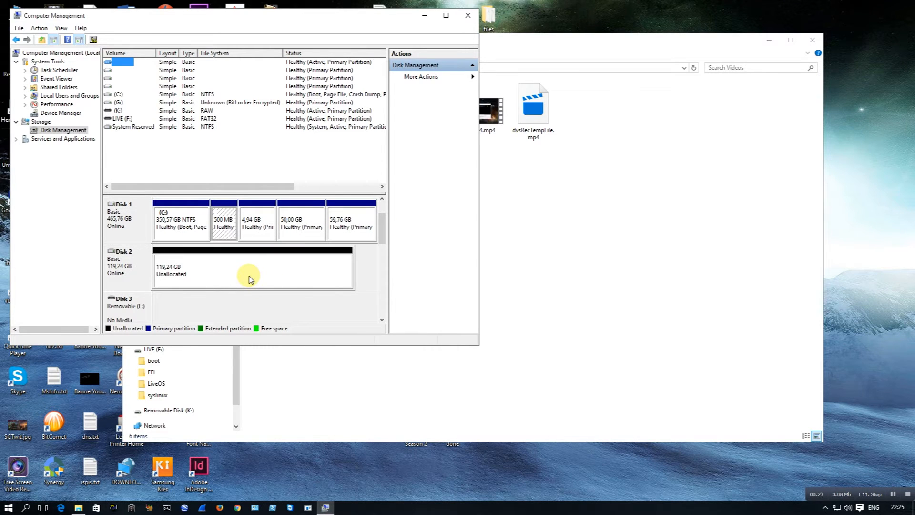
left_click(135, 216)
left_click(134, 268)
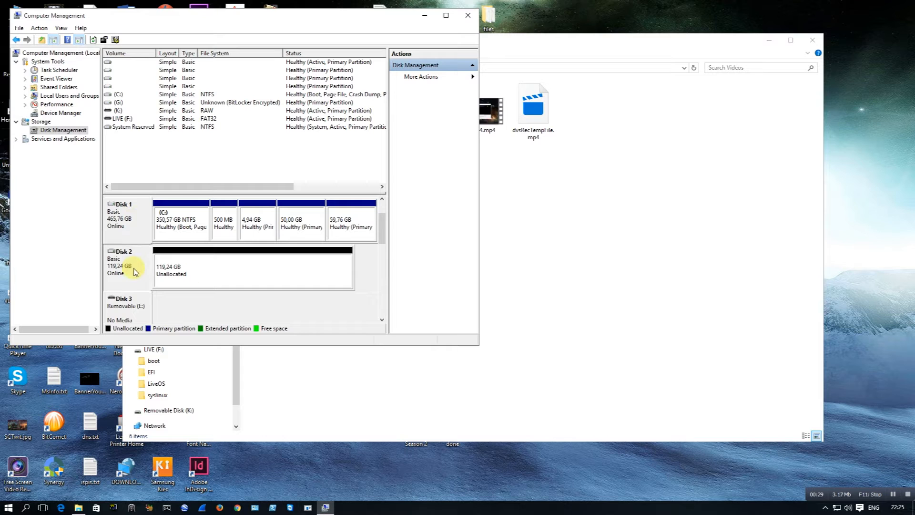
left_click_drag(382, 225, 380, 220)
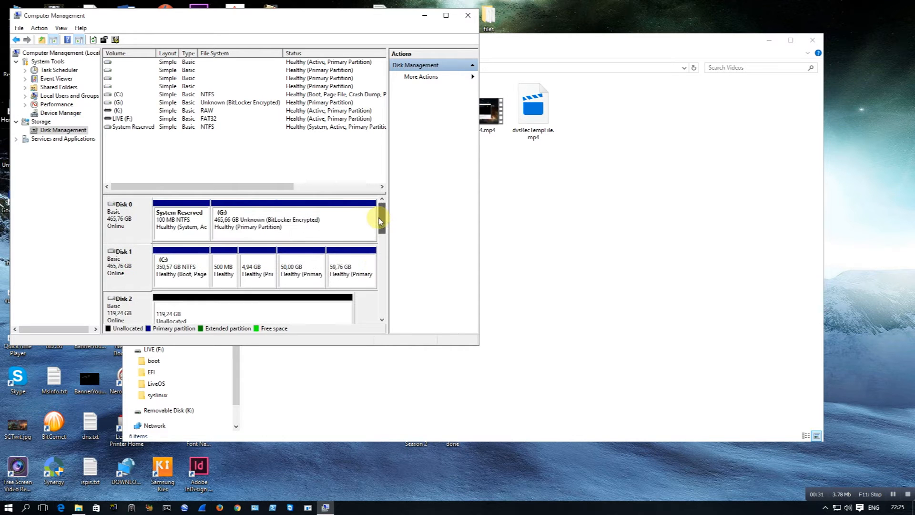
left_click(155, 234)
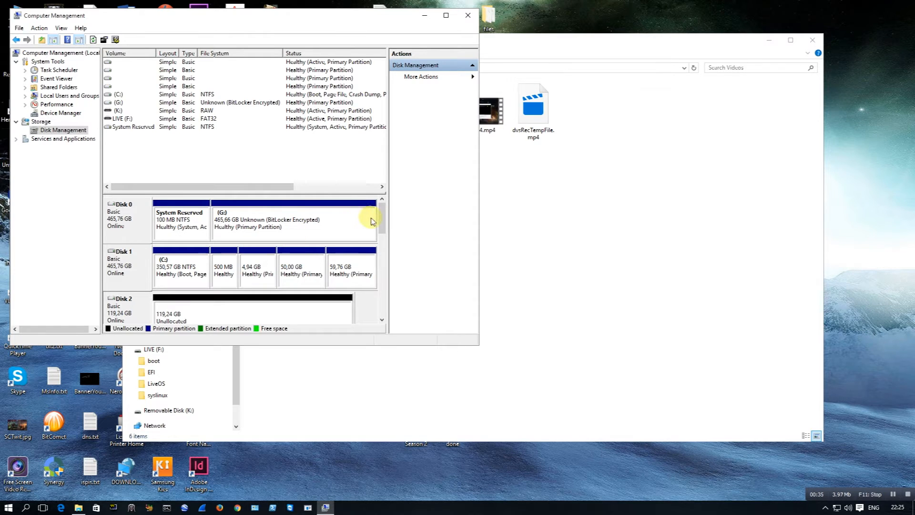
left_click_drag(380, 215, 385, 231)
left_click(182, 268)
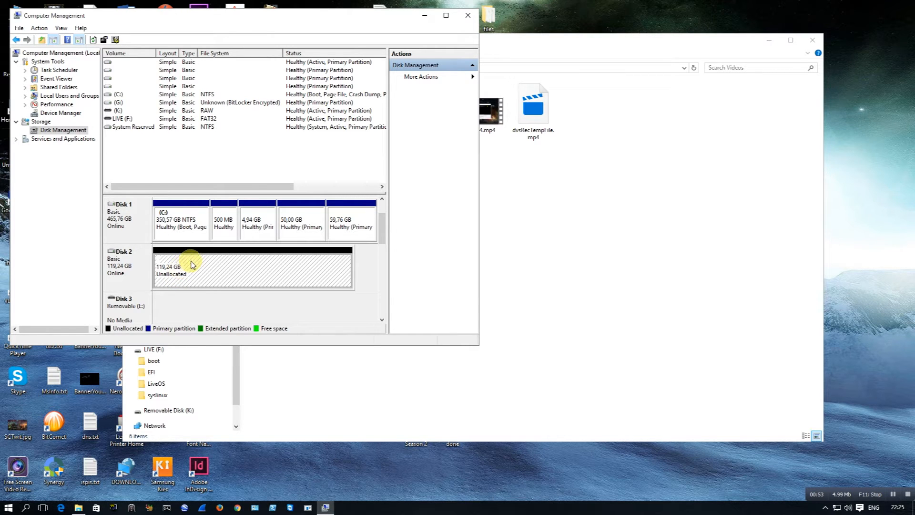
left_click(768, 39)
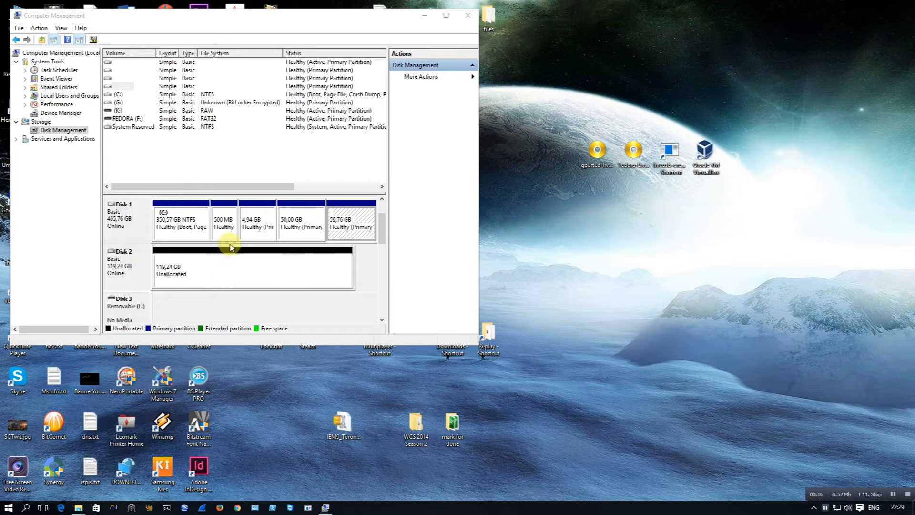
left_click(377, 228)
scroll(382, 220, "up", 1)
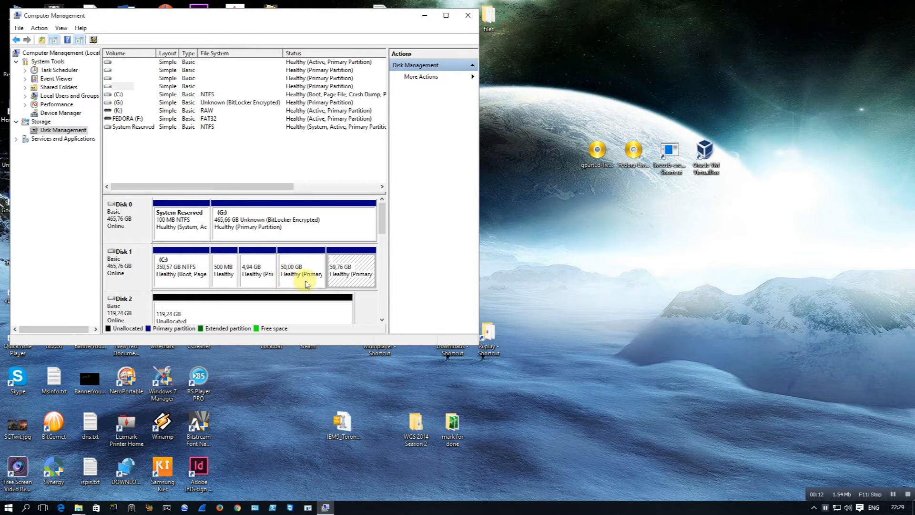
- Inspect the Disk 1 partitions and the unallocated space on Disk 2, and close Computer Management
left_click(352, 277)
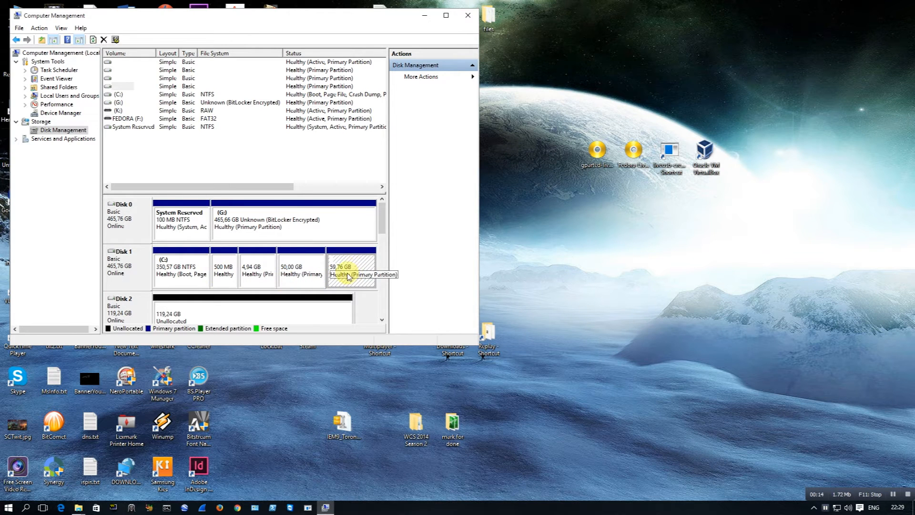
right_click(349, 274)
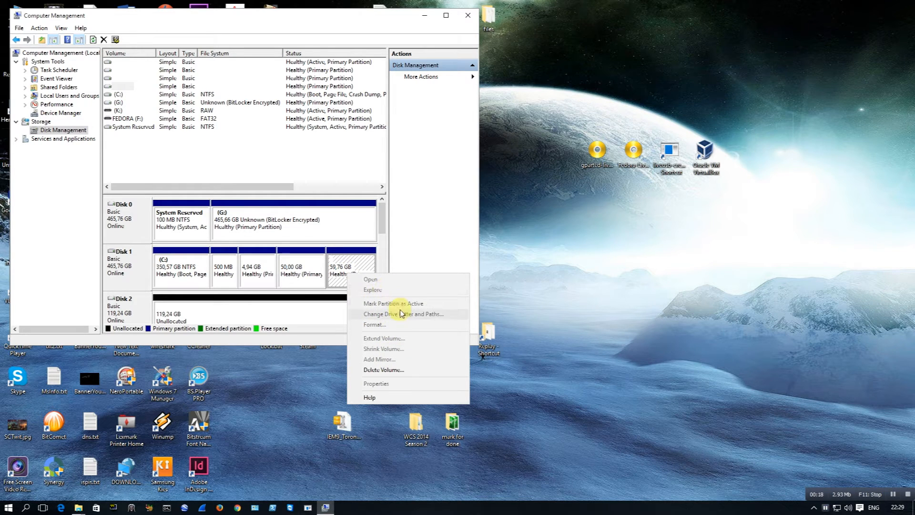
right_click(287, 255)
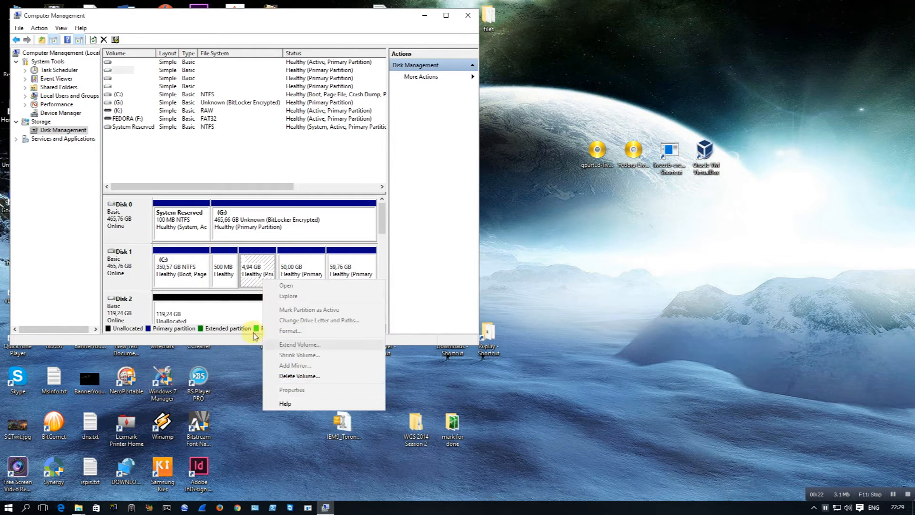
left_click(221, 305)
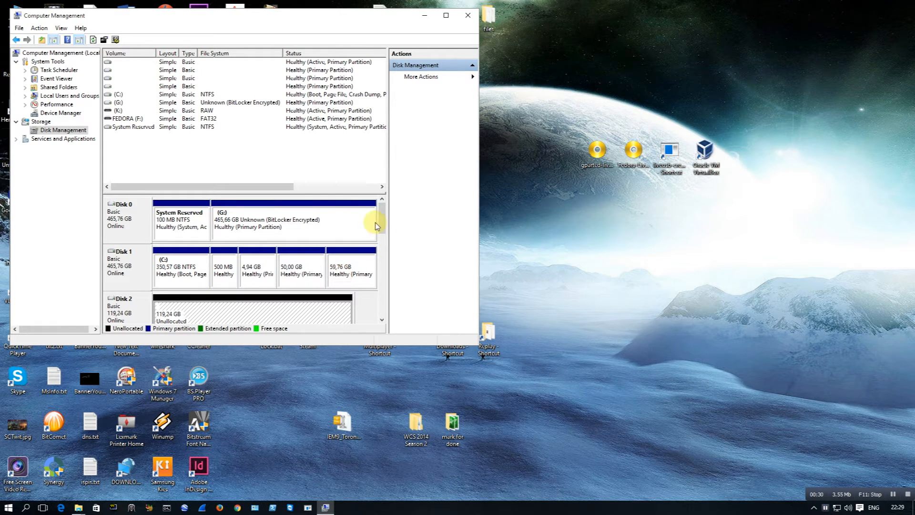
left_click(380, 245)
scroll(380, 243, "up", 1)
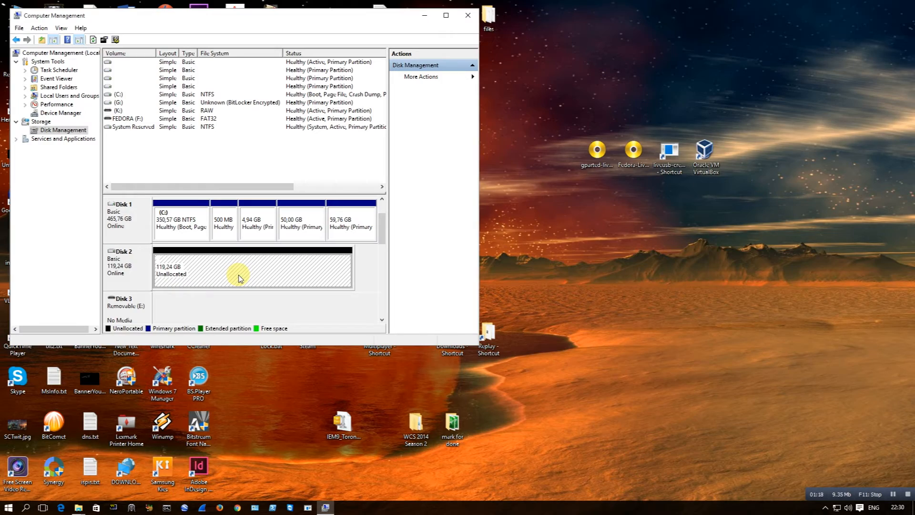
left_click(464, 16)
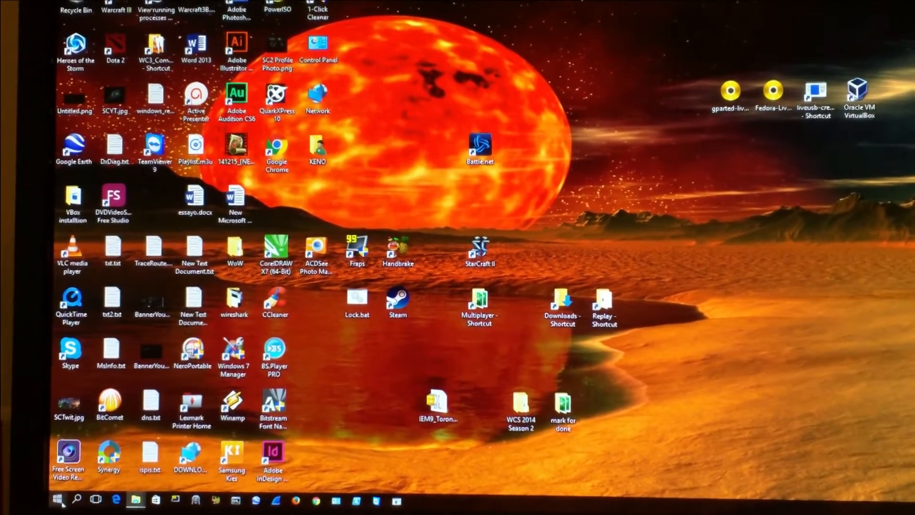
left_click(59, 500)
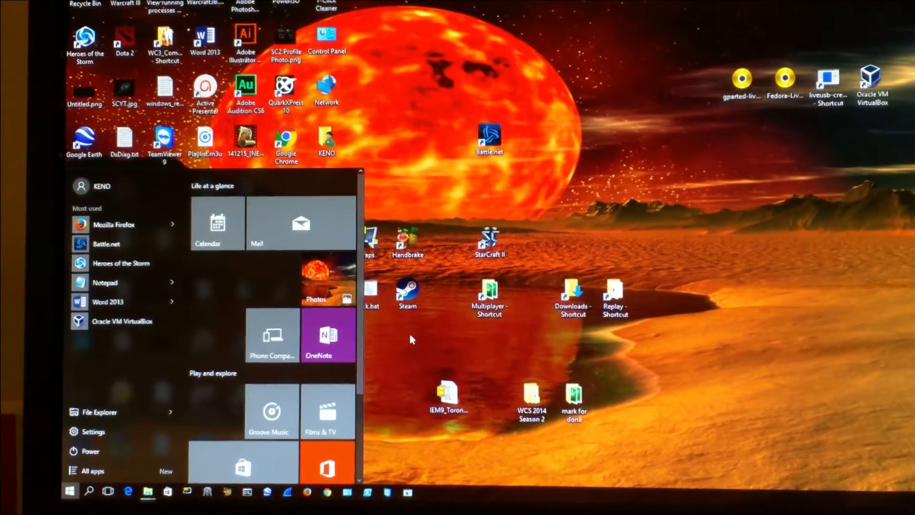
left_click(411, 337)
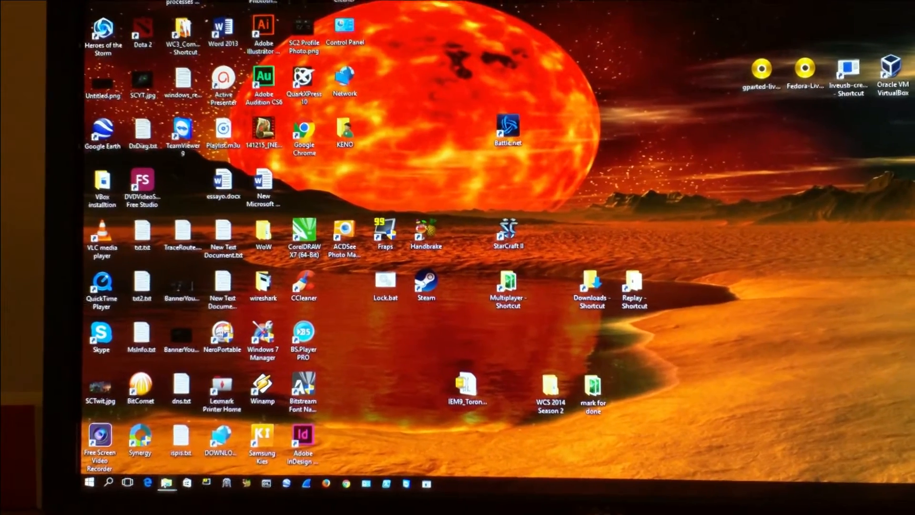
- Open the DOWNLOADS_1 folder and launch liveusb-creator-3.12.0-setup(1).exe, allowing it to make changes to the PC
mouse_move(162, 480)
left_click(181, 459)
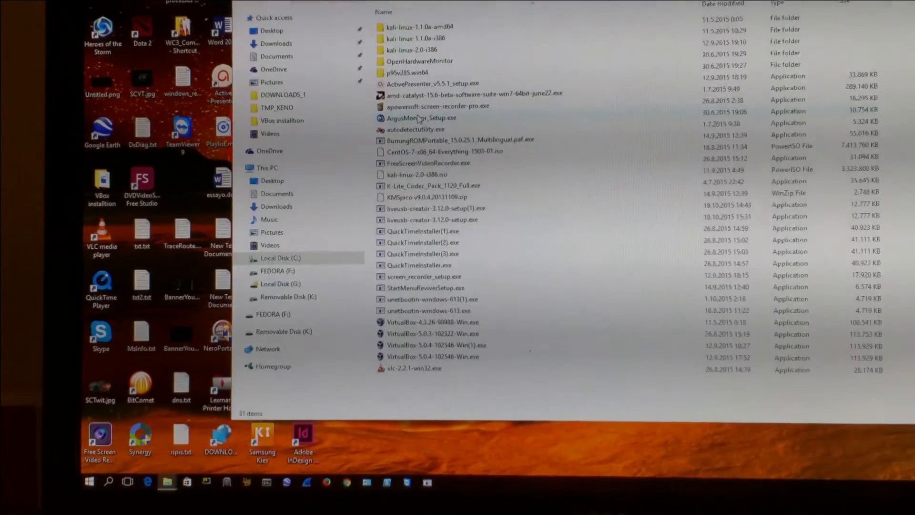
mouse_move(414, 115)
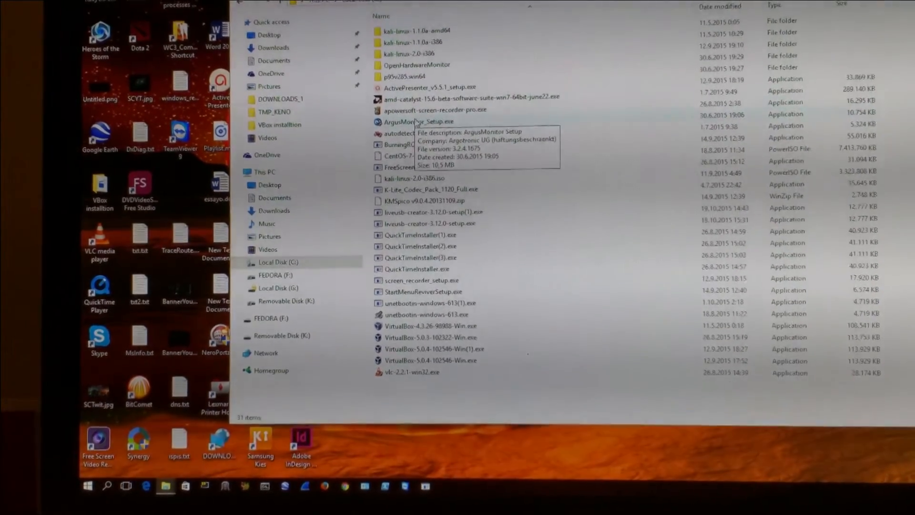
left_click(471, 216)
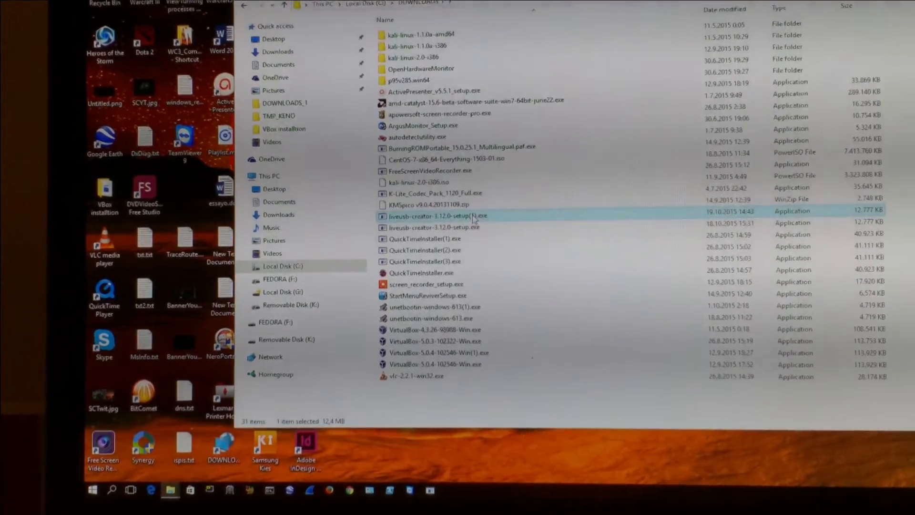
double_click(472, 215)
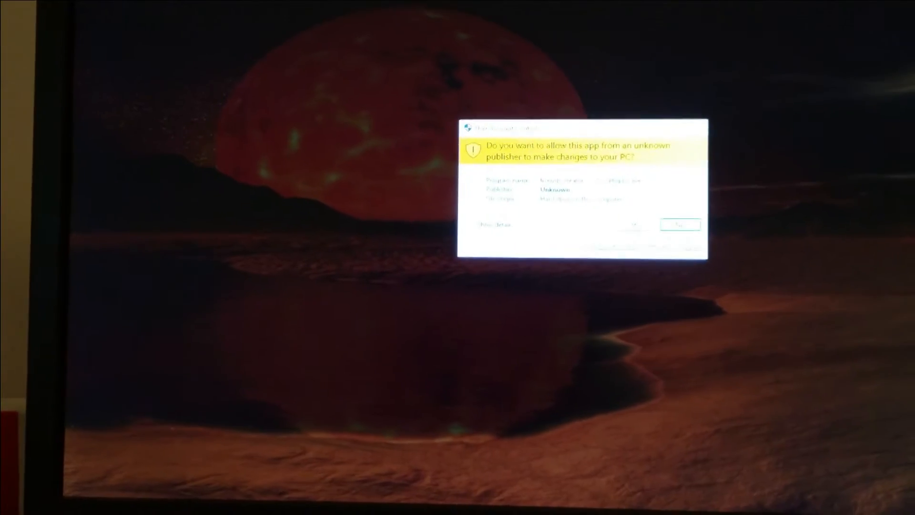
left_click(632, 225)
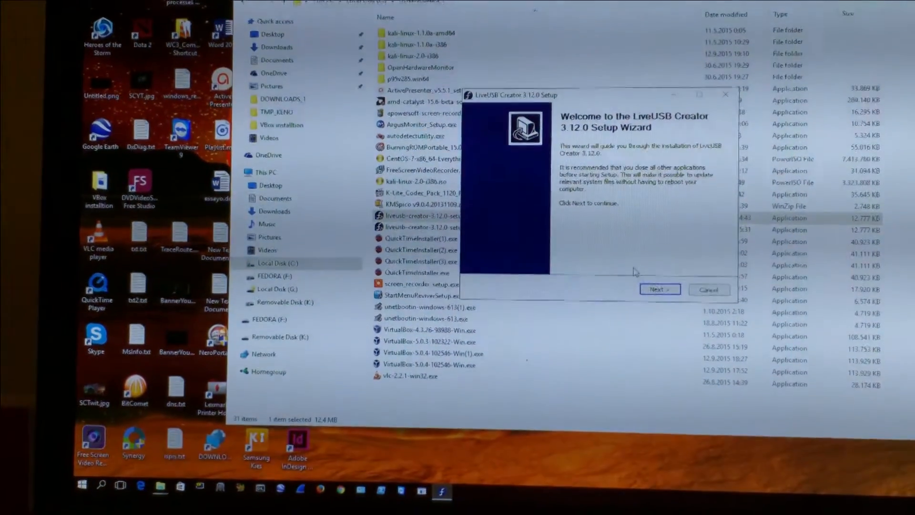
- Install LiveUSB Creator 3.12.0 in the default folder, close the DOWNLOADS_1 window, and finish setup with the program set to run
left_click(667, 289)
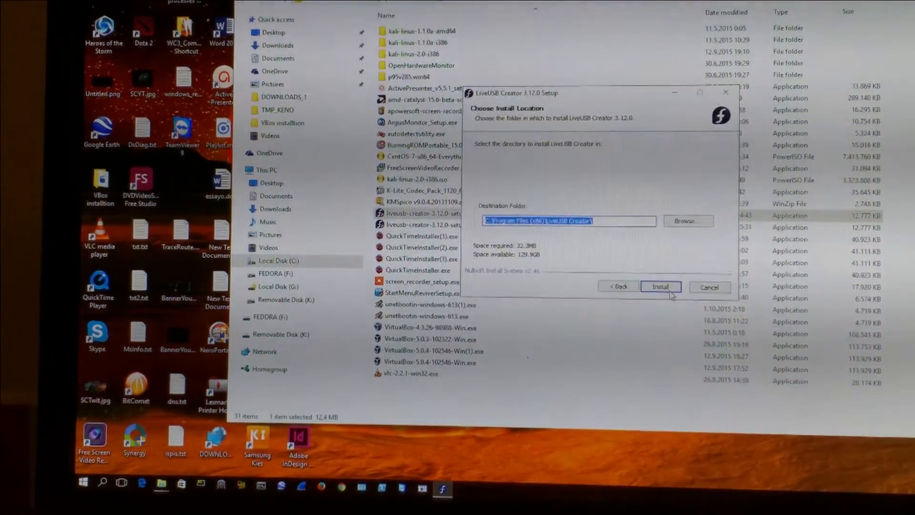
left_click(673, 295)
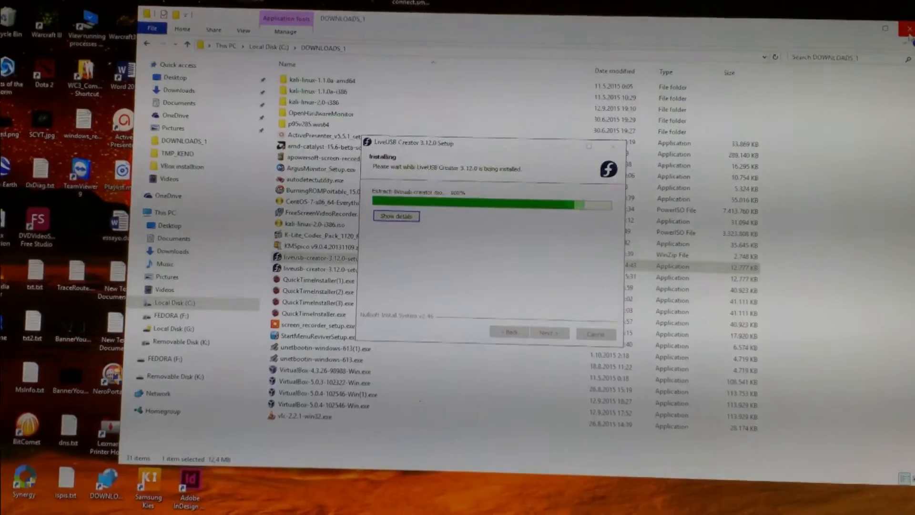
left_click(896, 34)
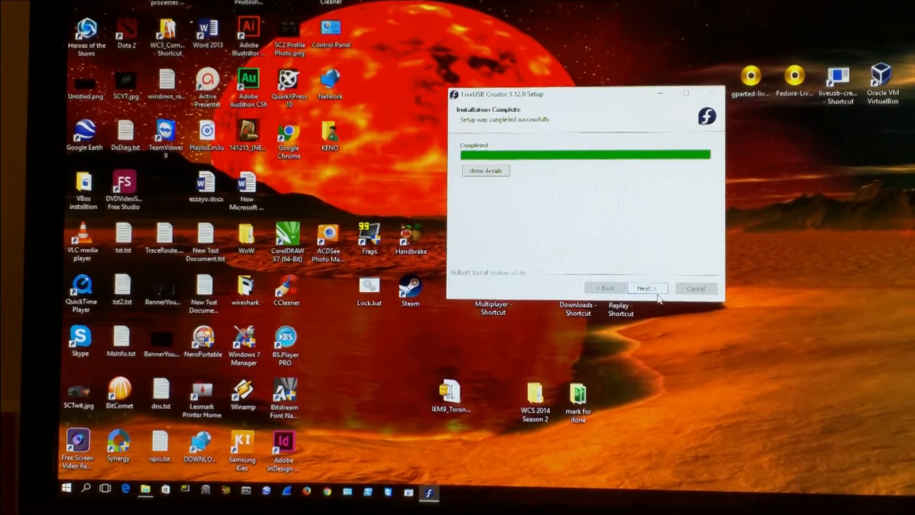
left_click(659, 293)
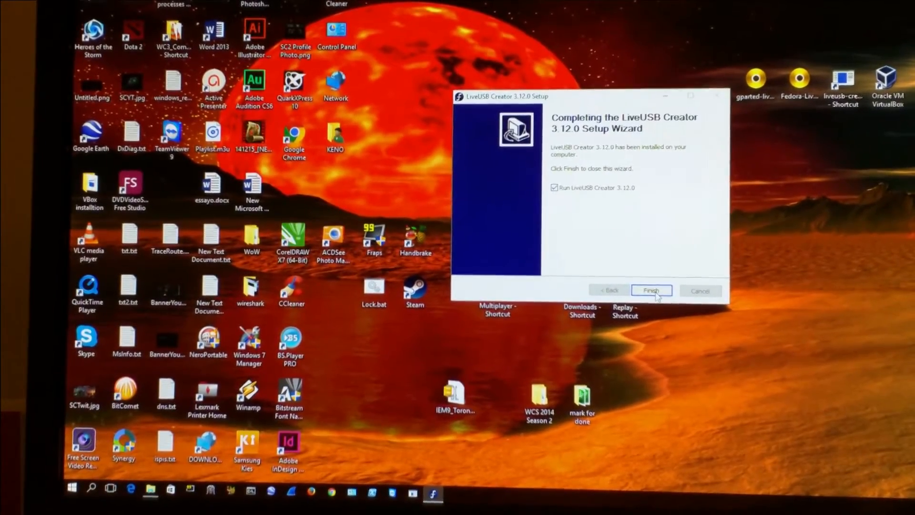
left_click(656, 294)
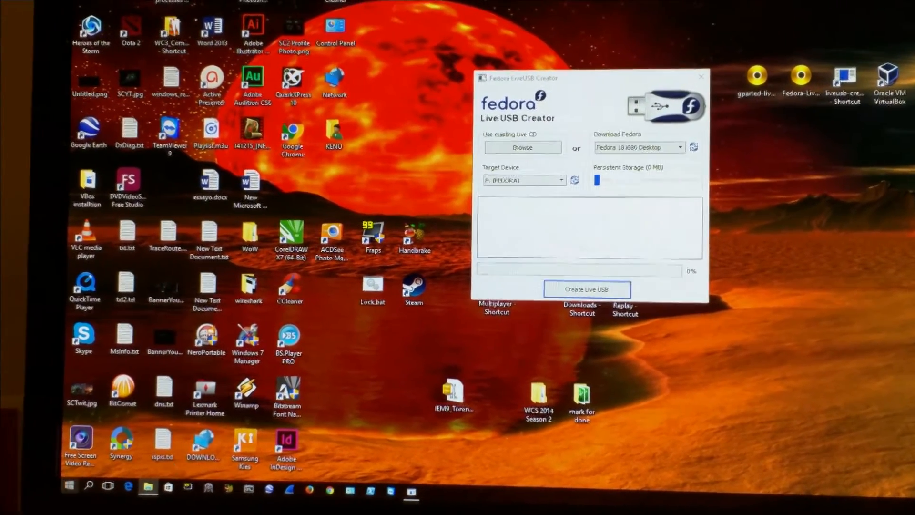
left_click(72, 486)
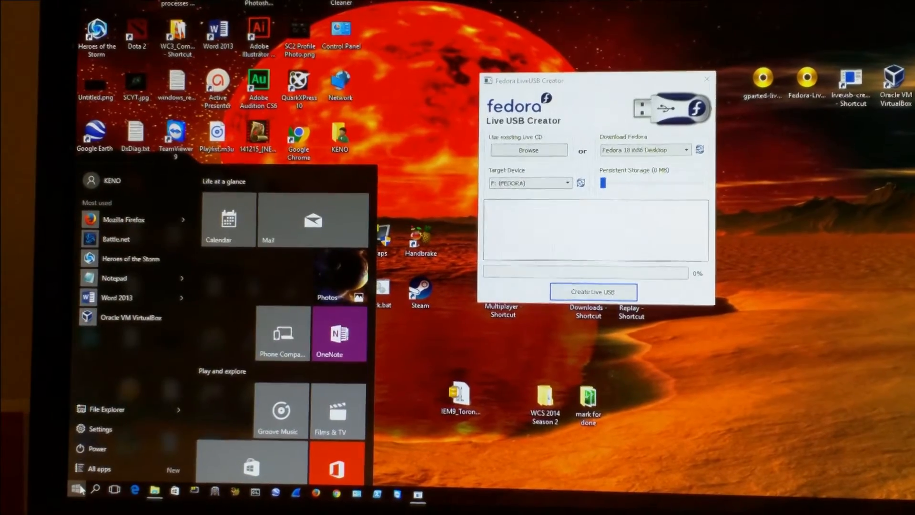
left_click(76, 489)
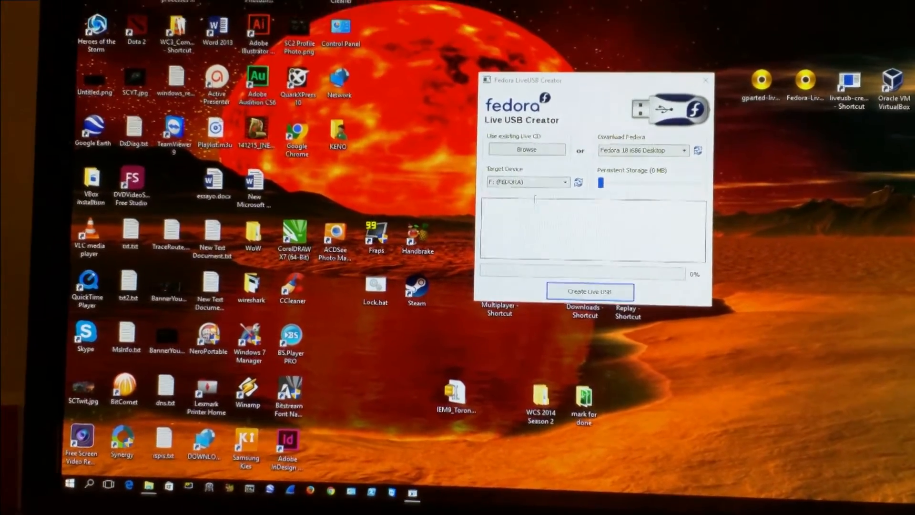
- Select F: (FEDORA) as the target device and load Fedora-Live-Workstation-x86_64-22-3.iso from the Desktop as the existing Live CD
left_click(548, 182)
left_click(525, 191)
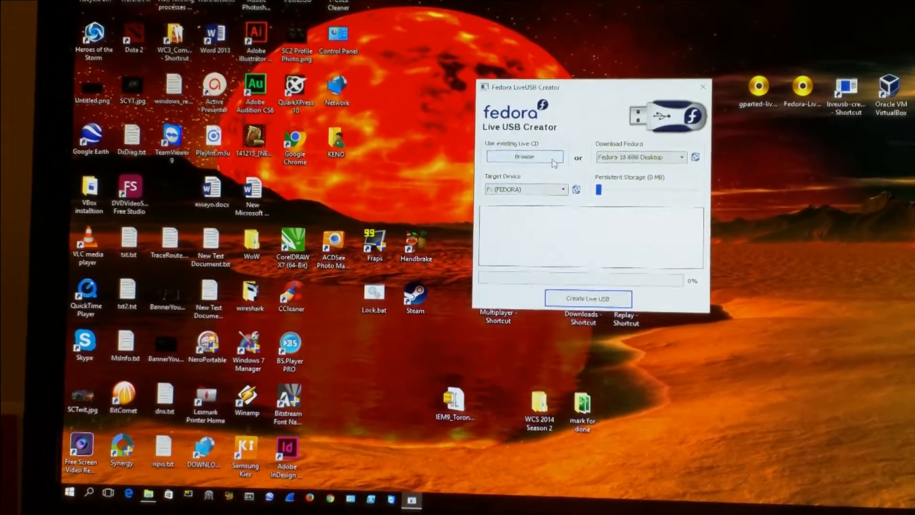
left_click(554, 160)
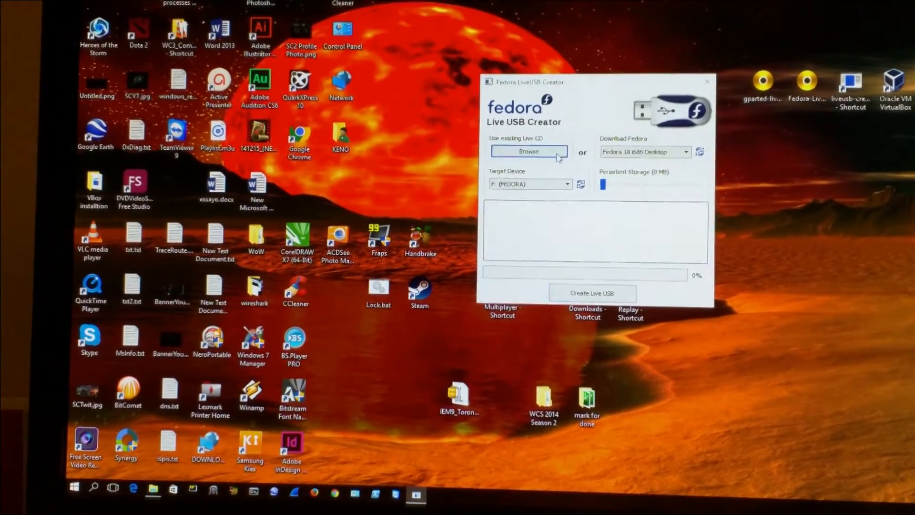
left_click(558, 154)
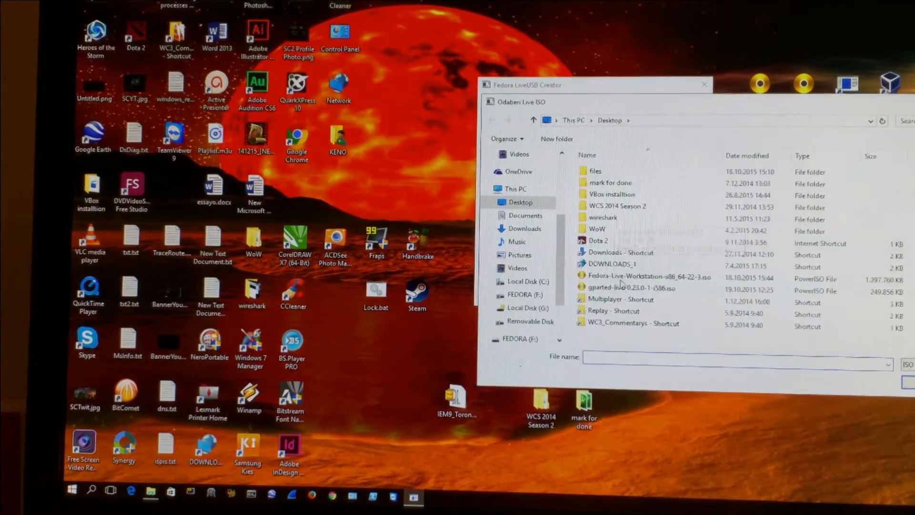
left_click(620, 277)
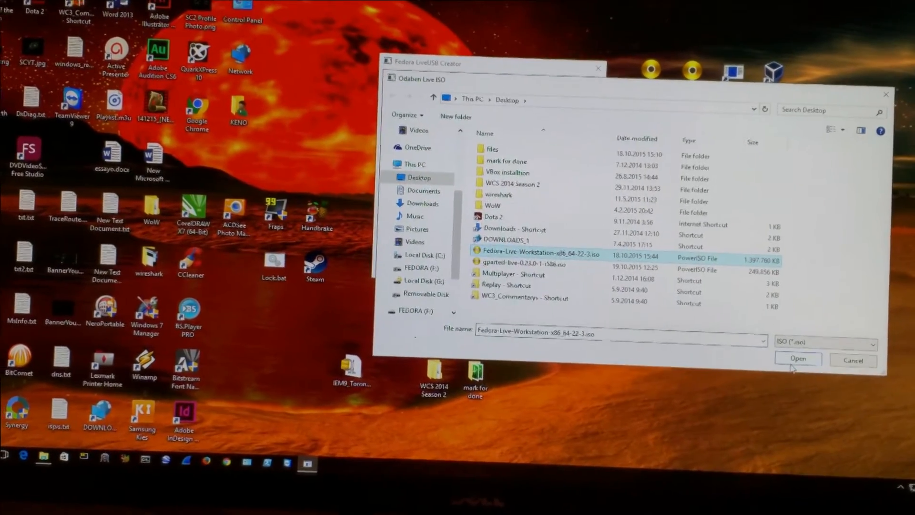
left_click(792, 362)
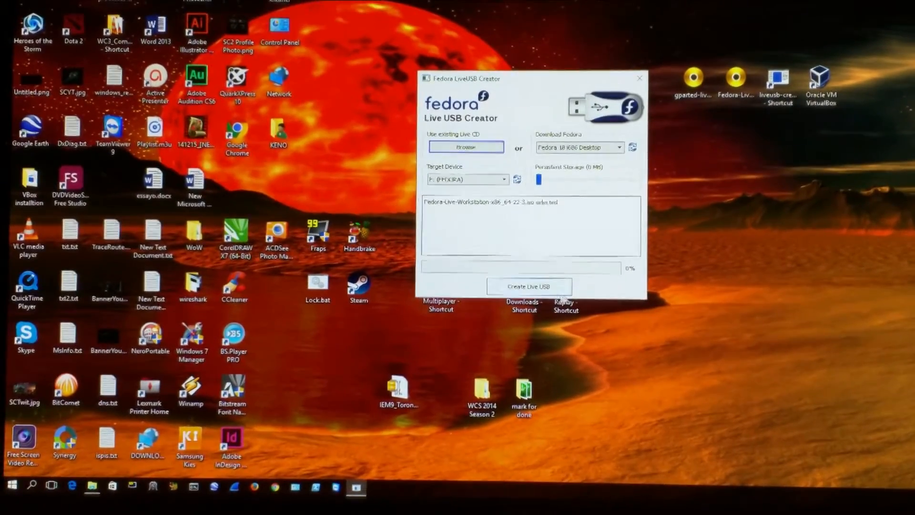
- Create the live USB from the selected Fedora image, close Fedora LiveUSB Creator and dismiss its error dialog
left_click(562, 292)
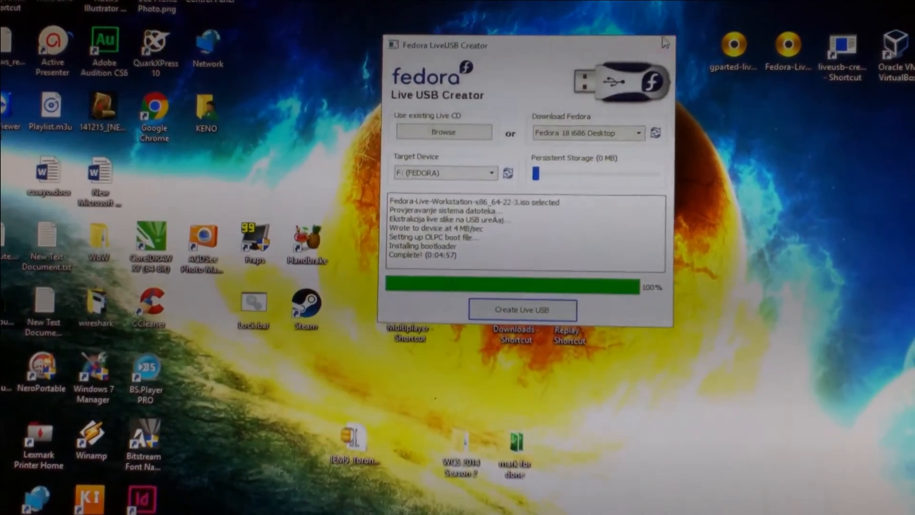
left_click(670, 56)
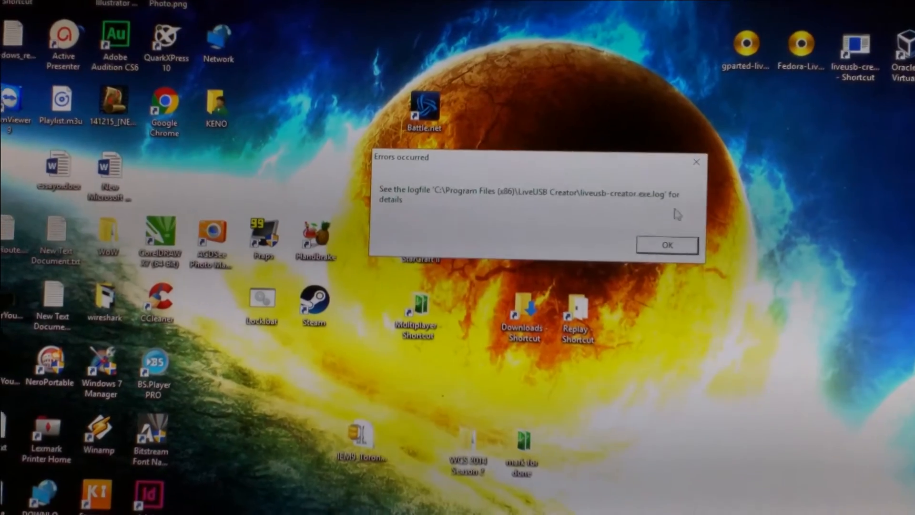
left_click(704, 246)
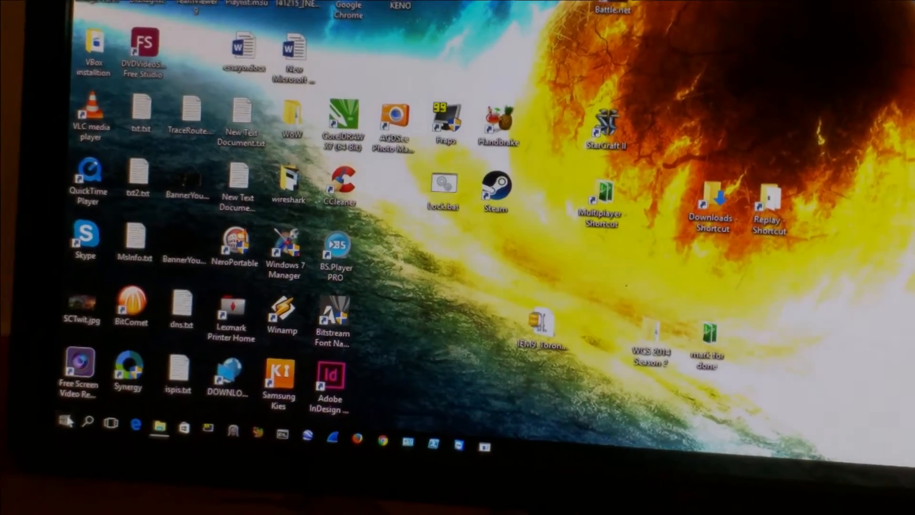
- Shut down the Windows computer
left_click(50, 425)
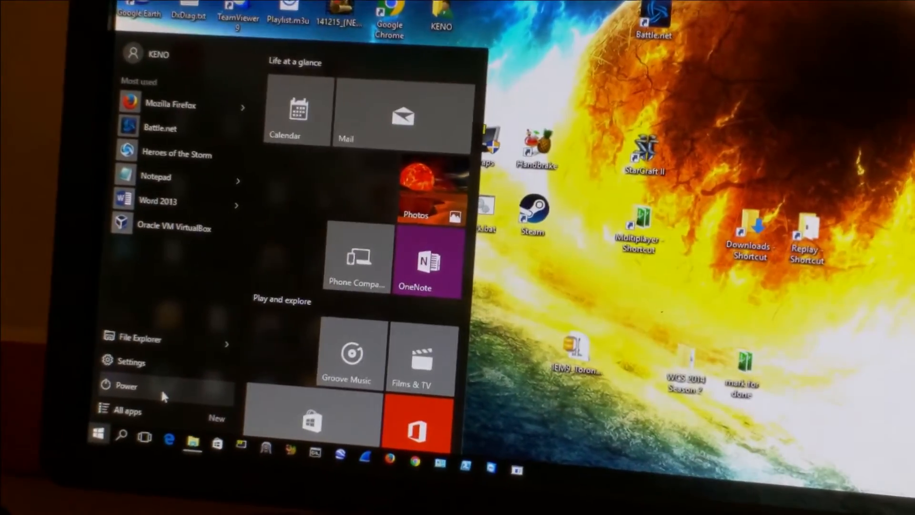
left_click(160, 388)
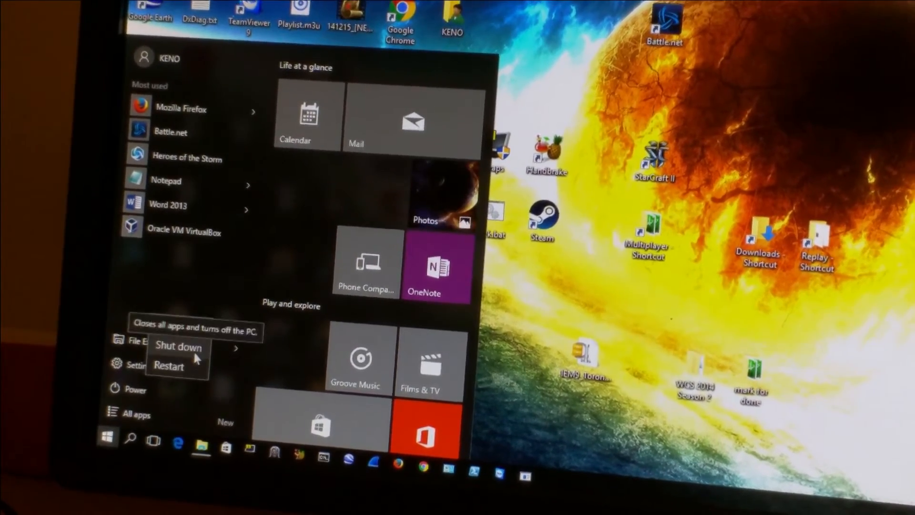
left_click(187, 347)
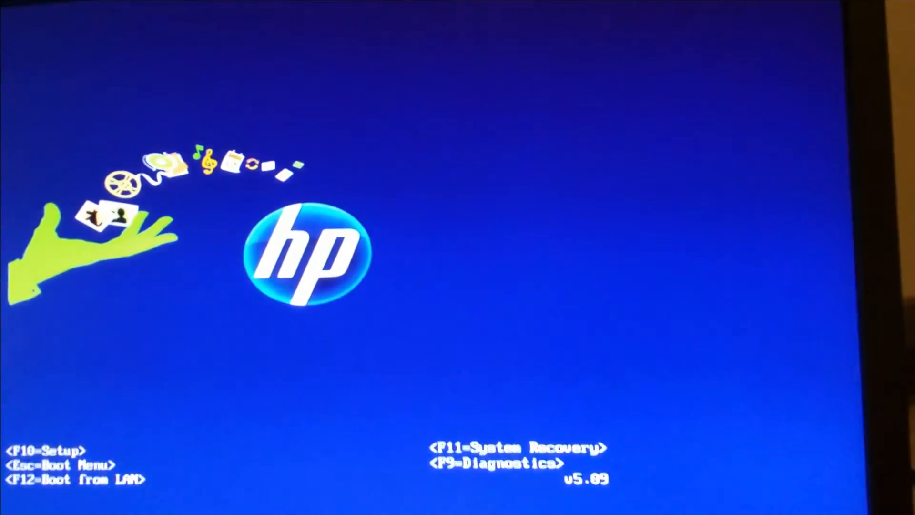
- Boot the computer from the TOSHIBA TransMemory USB stick and start linux0 at the SYSLINUX boot prompt
key("Escape")
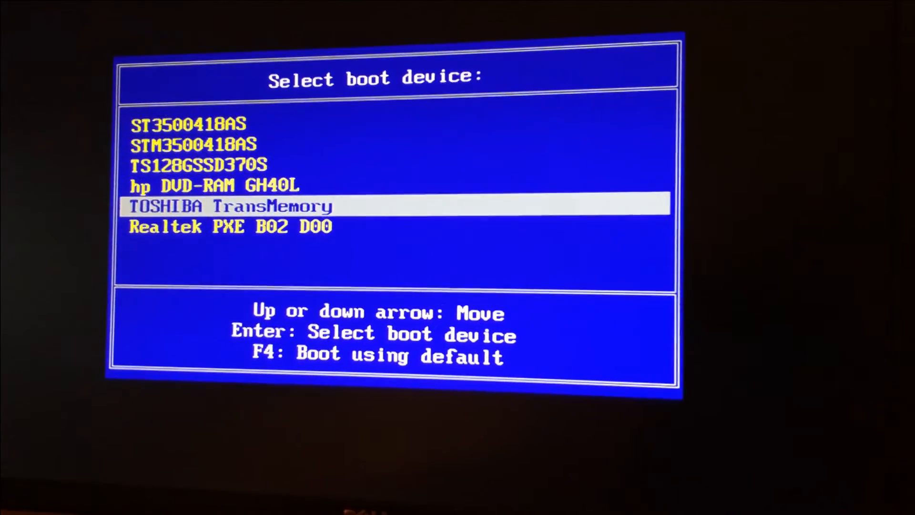
key("Return")
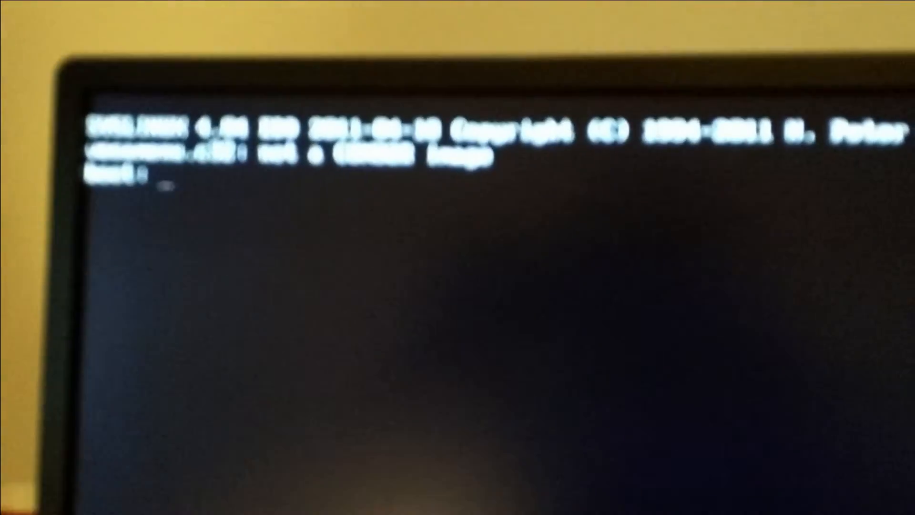
key("Return")
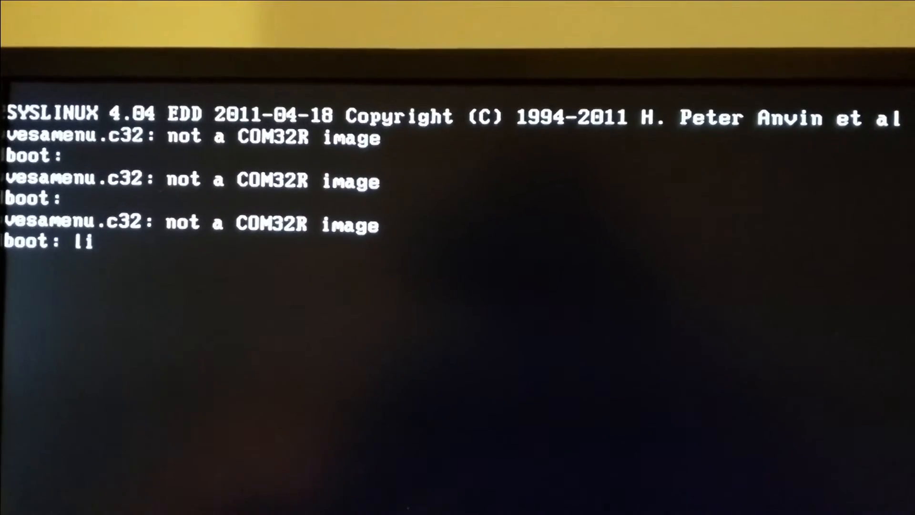
type("x0")
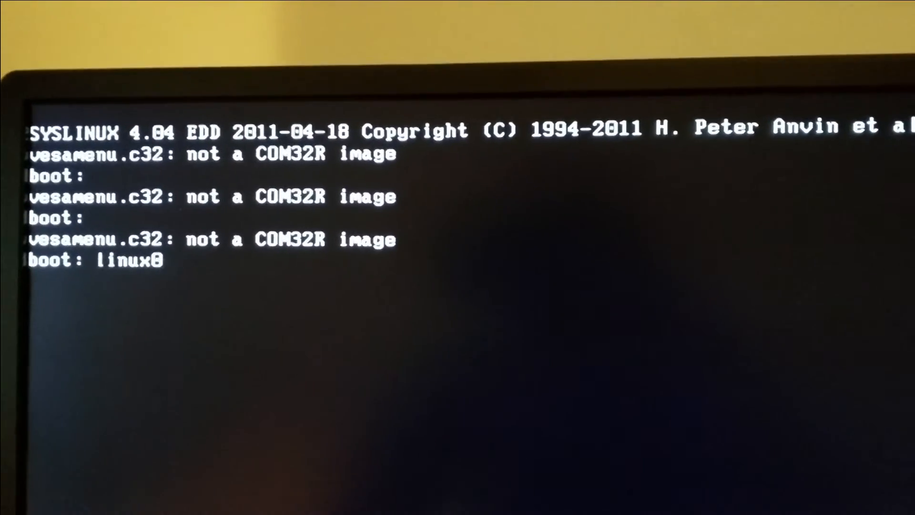
key("Return")
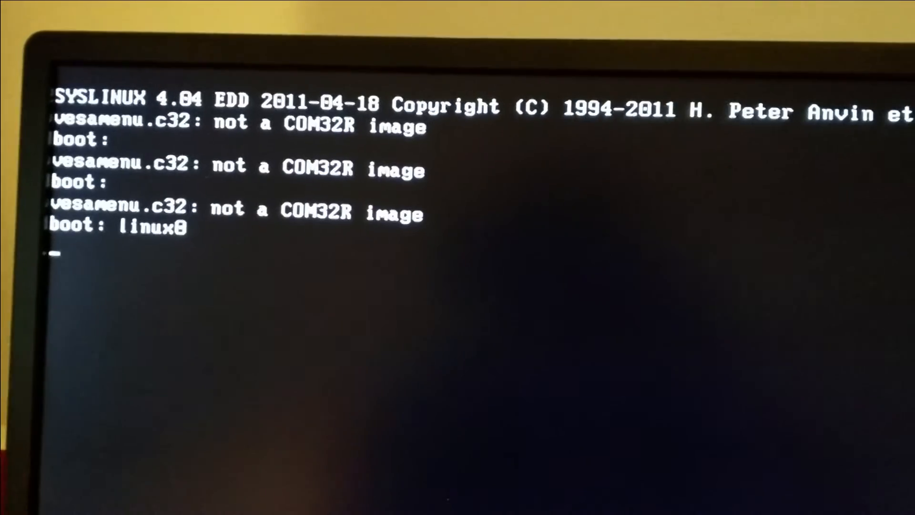